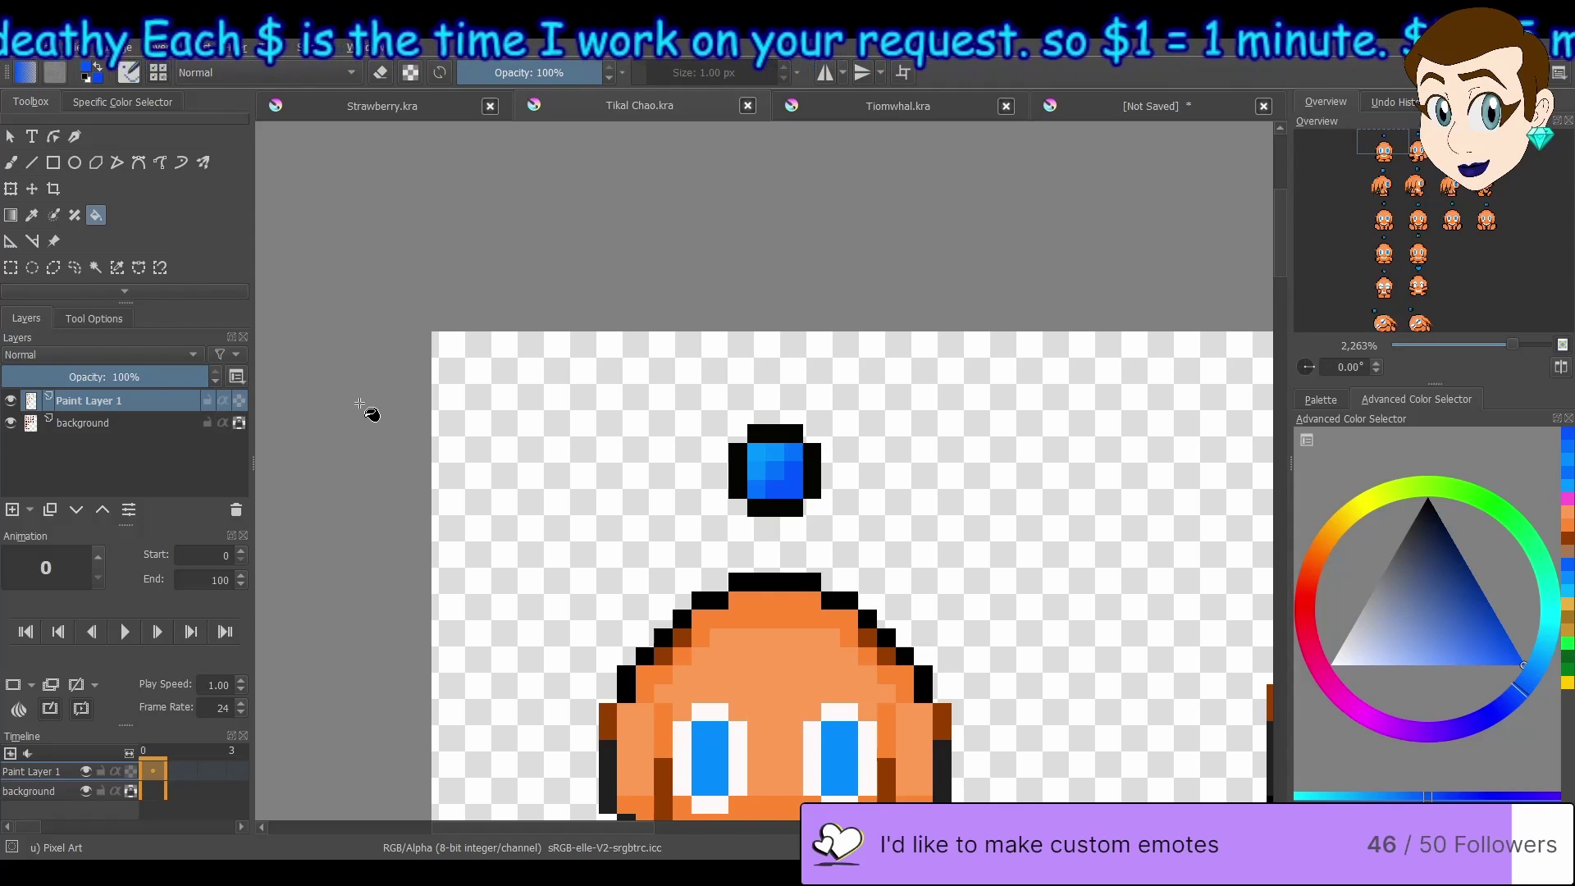
# - Select the dark-green shading pixels of the head orbs by similar colour on the background layer, and fill them blue on Paint Layer 1
pyautogui.press('b')
pyautogui.moveTo(1382, 154)
pyautogui.mouseDown()
pyautogui.moveTo(1420, 163)
pyautogui.moveTo(1392, 158)
pyautogui.mouseUp()
pyautogui.click(119, 271)
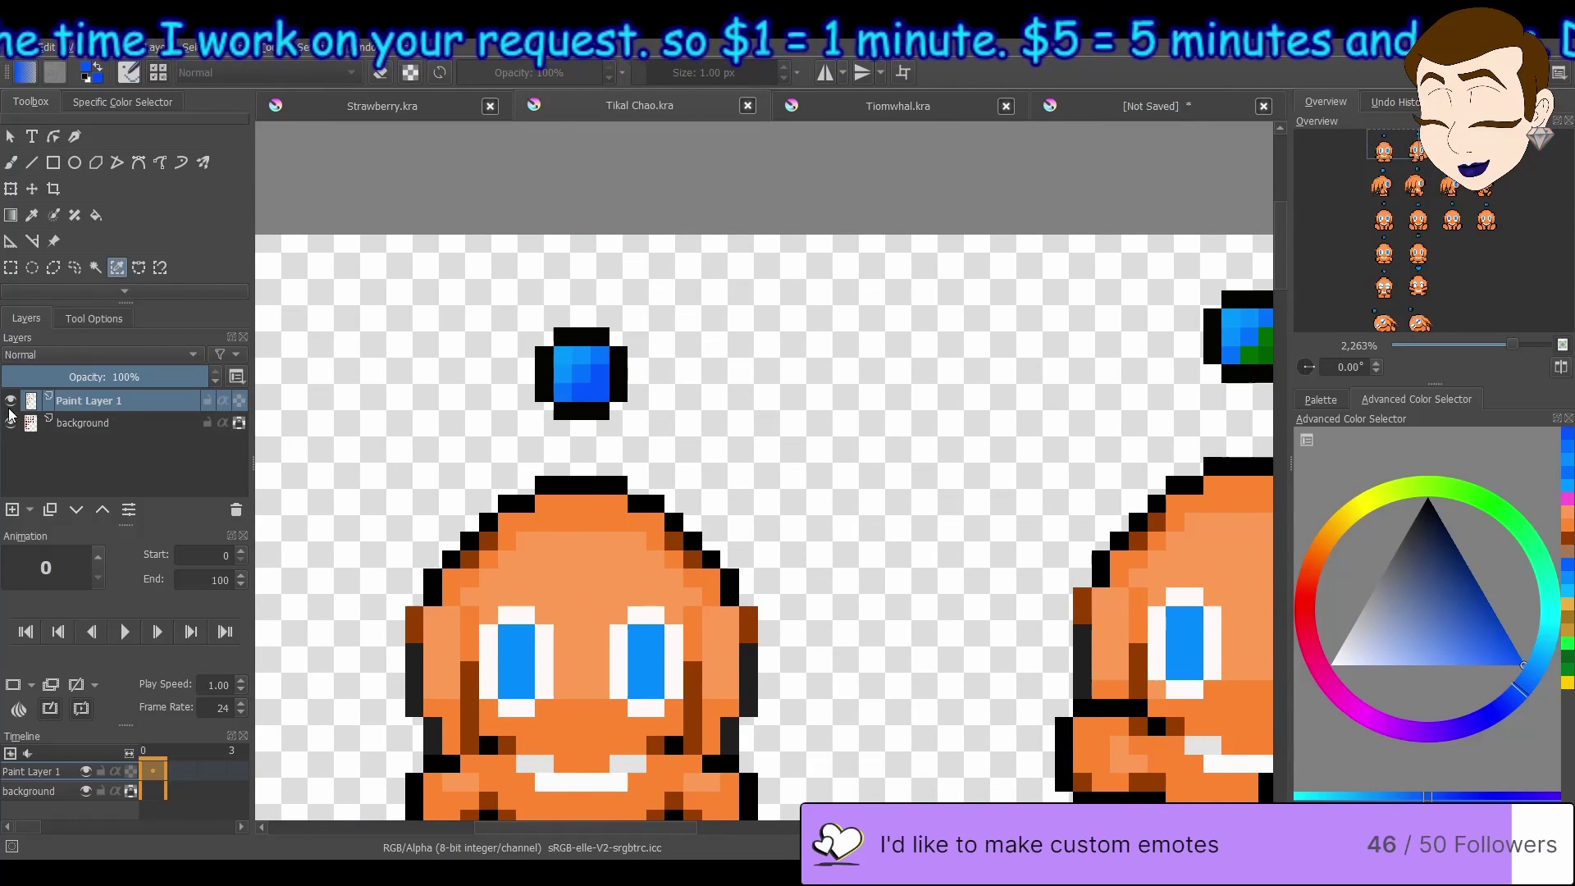
pyautogui.click(8, 404)
pyautogui.click(161, 424)
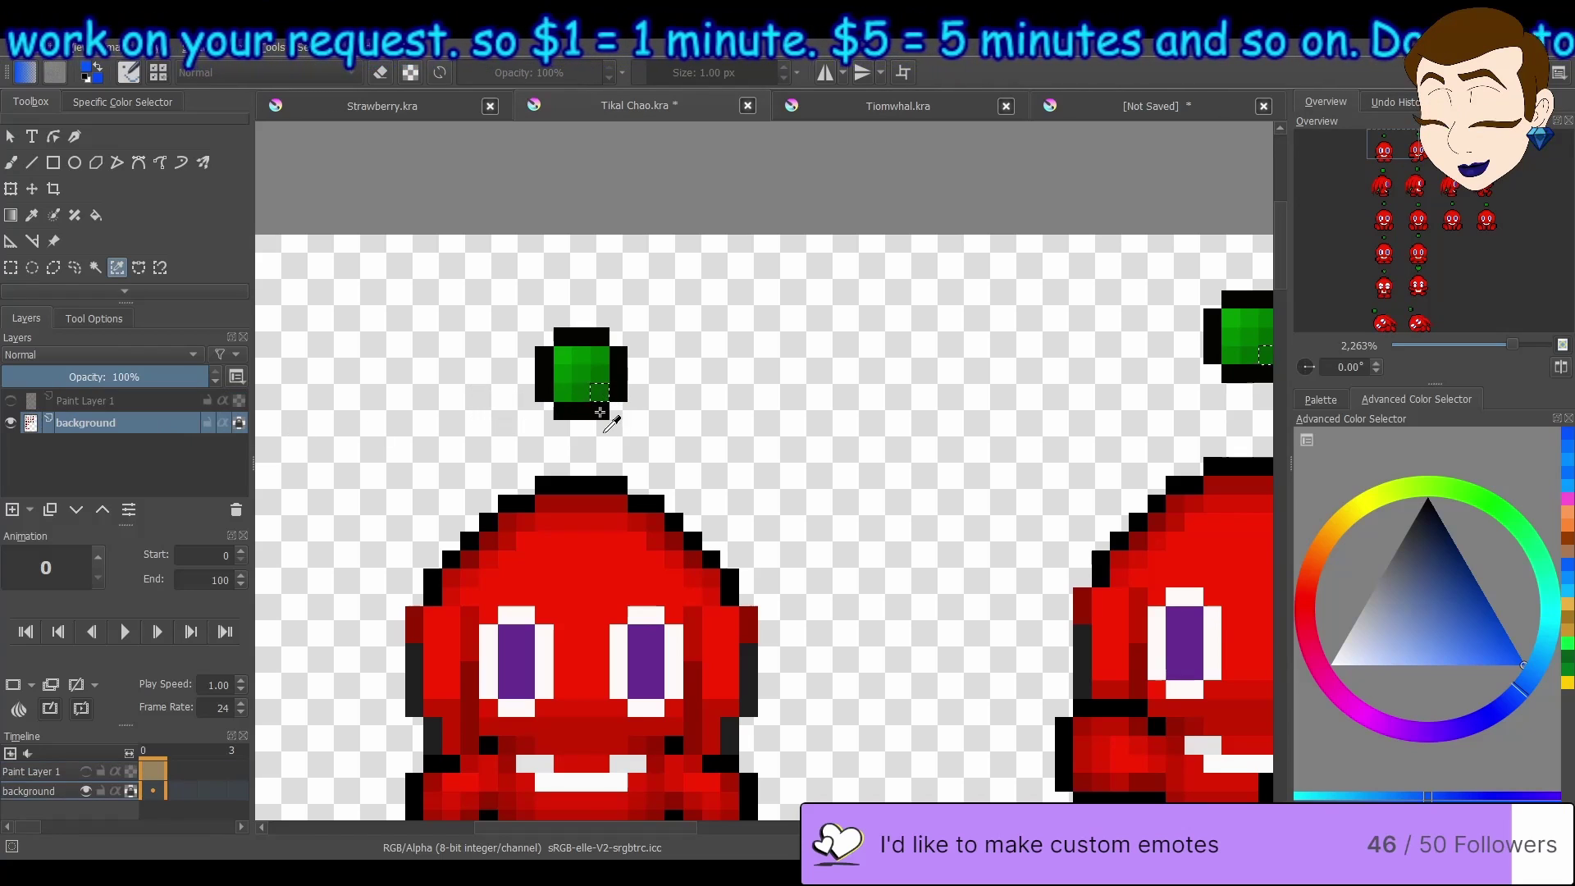
pyautogui.click(82, 400)
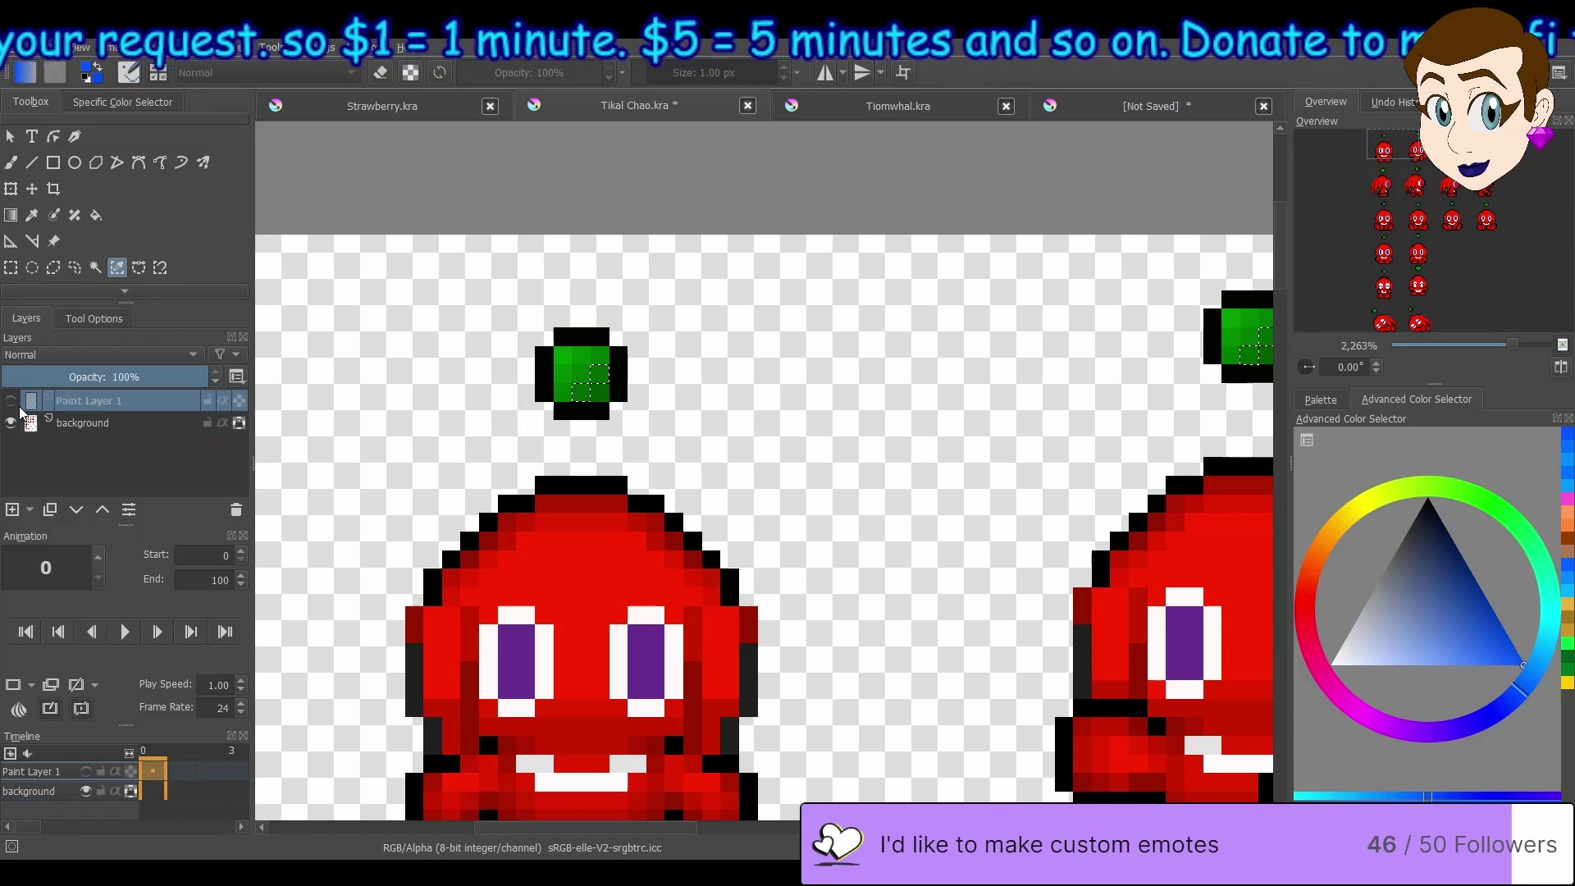
pyautogui.click(10, 400)
pyautogui.click(11, 423)
pyautogui.click(10, 422)
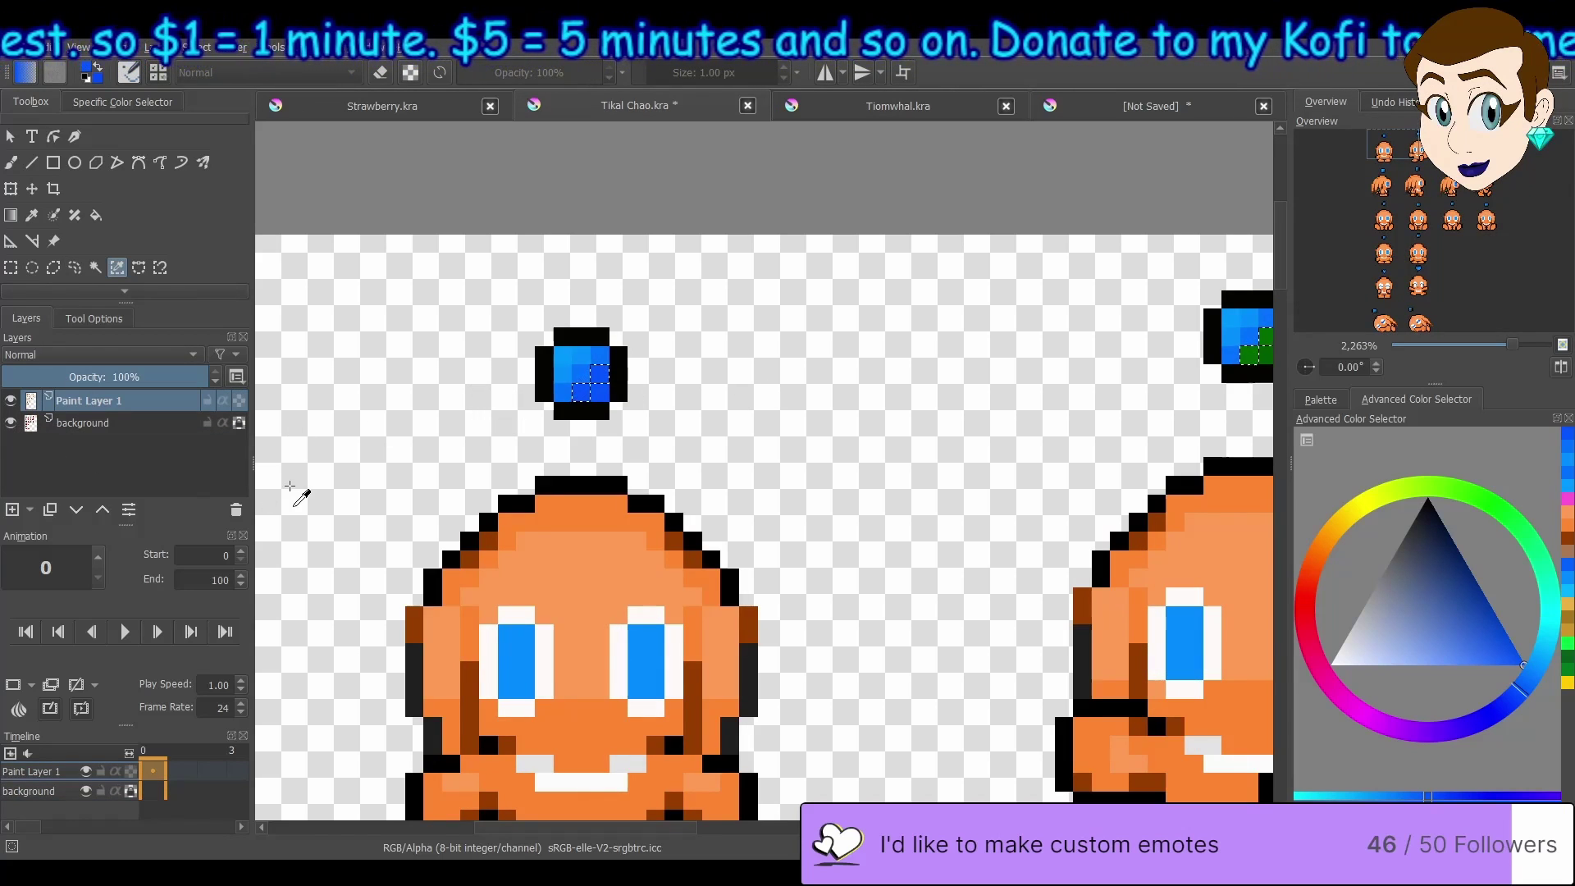
pyautogui.moveTo(615, 829); pyautogui.dragTo(688, 828)
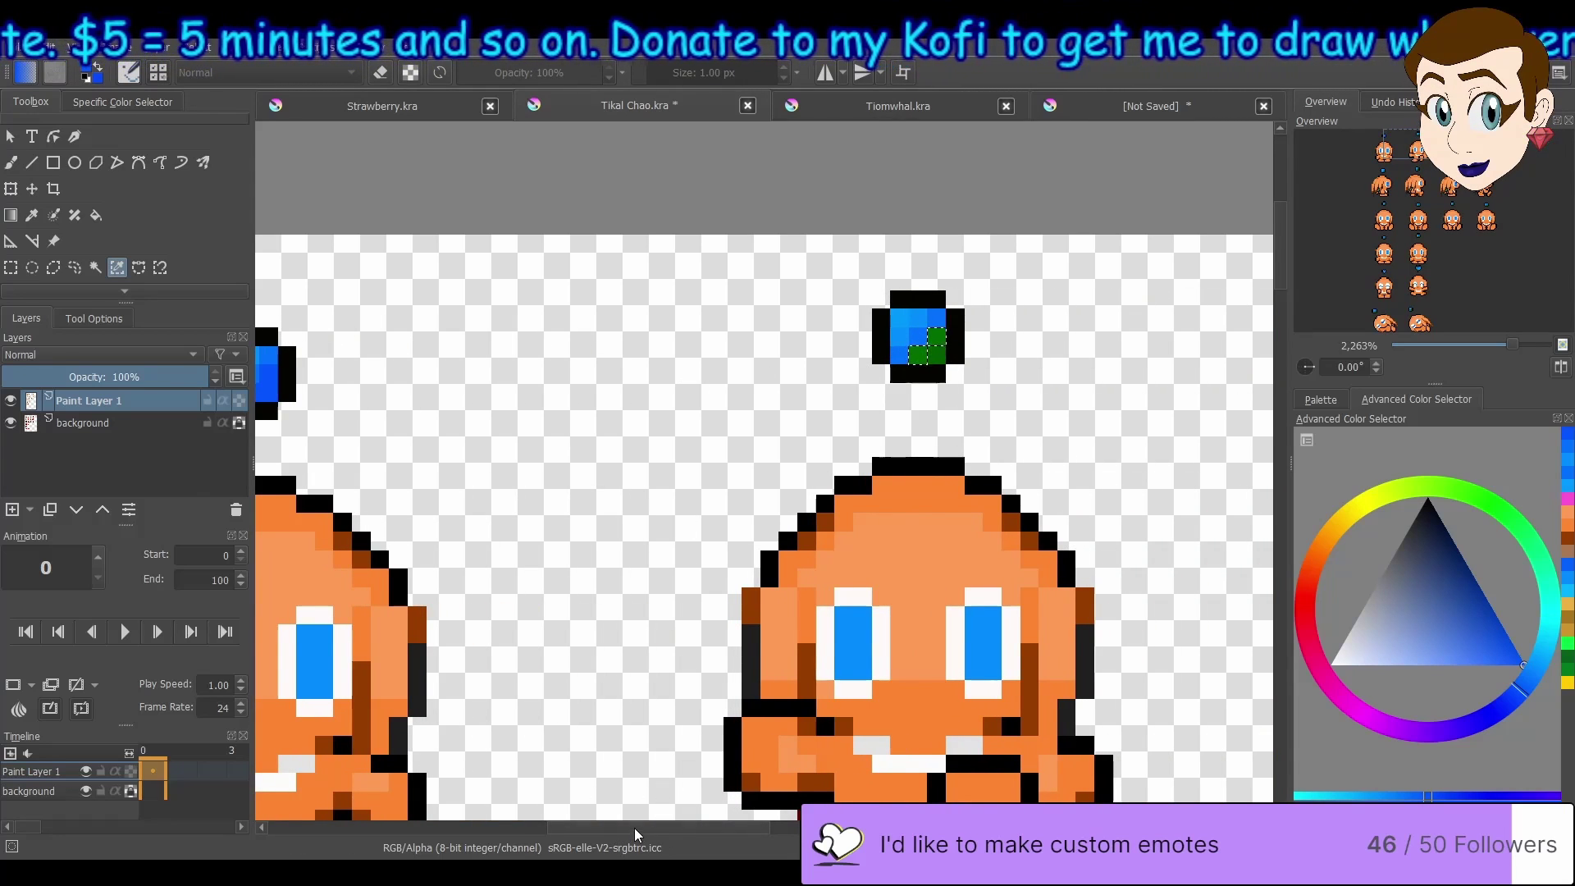
pyautogui.hscroll(-1, 636, 832)
pyautogui.click(96, 216)
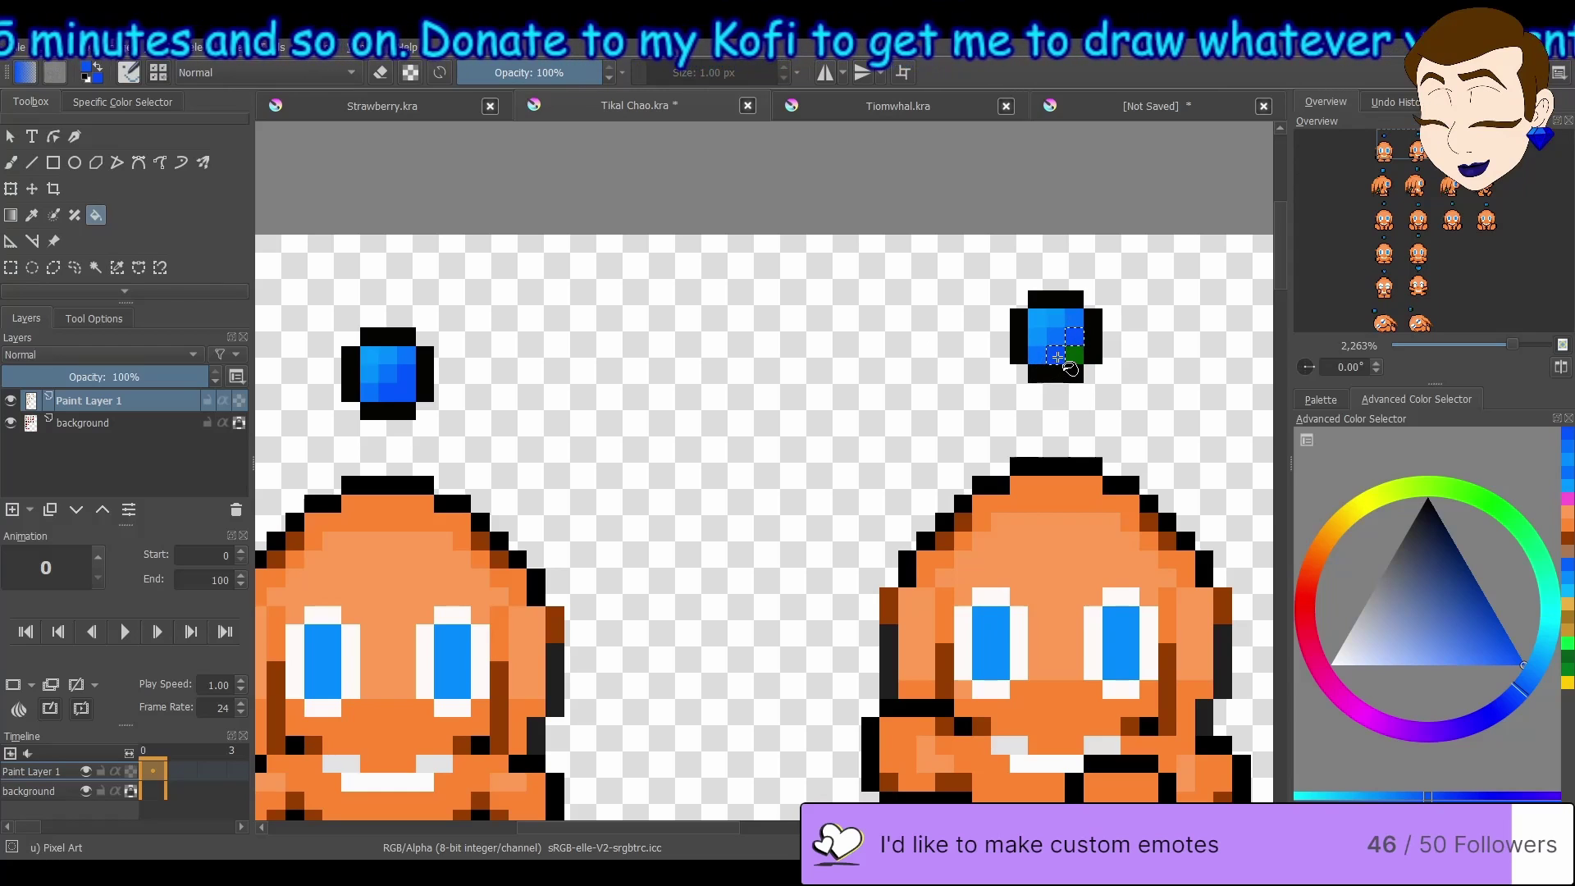
# - Try to select the darkest green corner pixels of the head orbs on the background layer for filling on Paint Layer 1
pyautogui.click(10, 400)
pyautogui.click(95, 422)
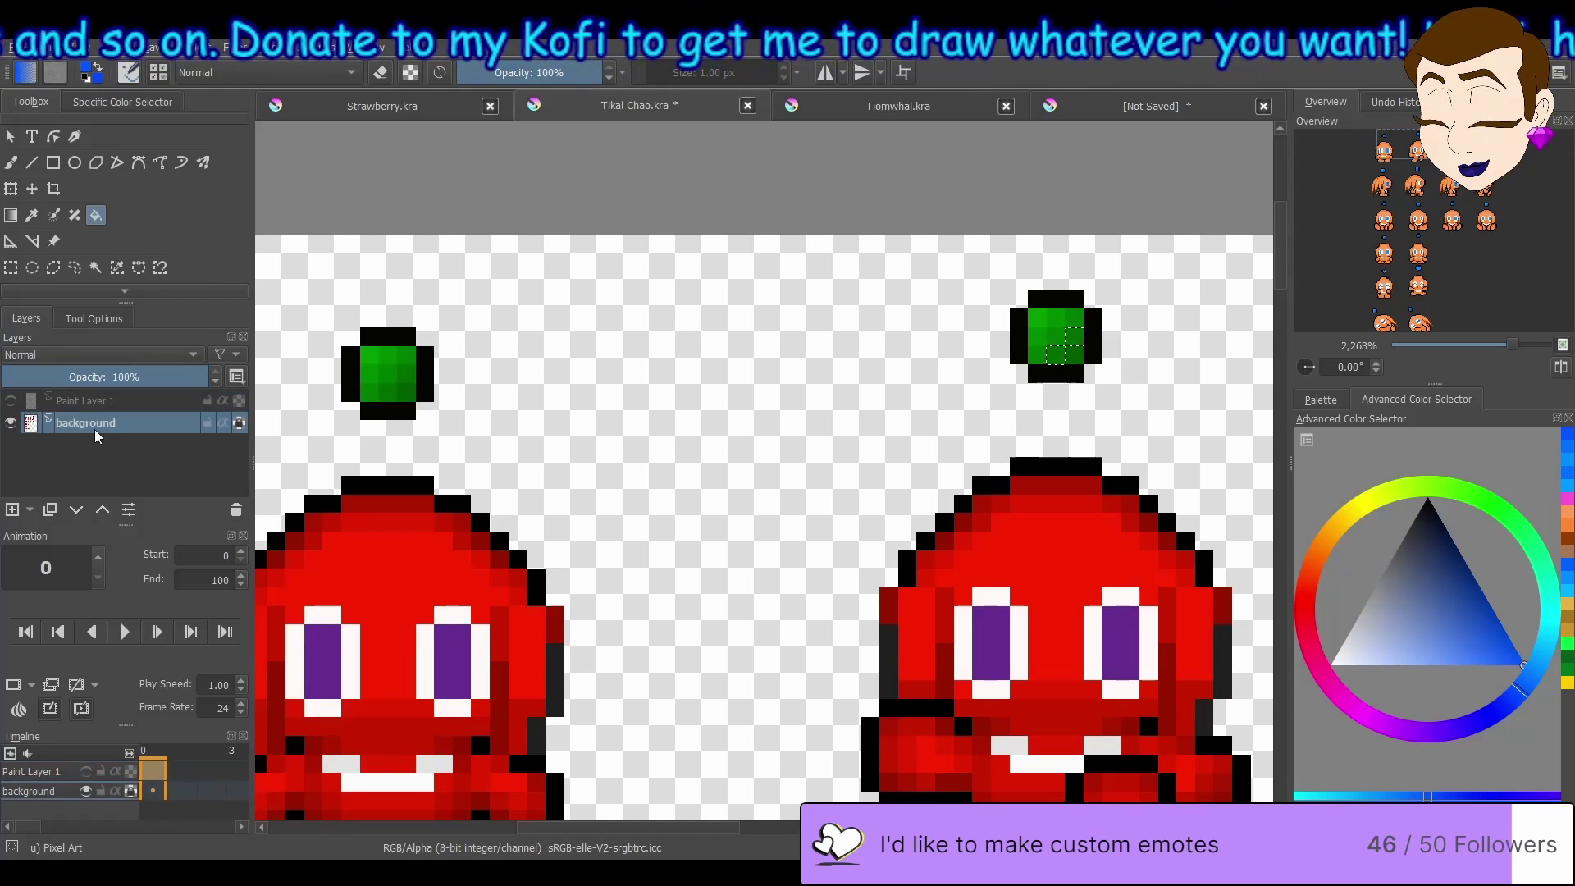
pyautogui.click(117, 267)
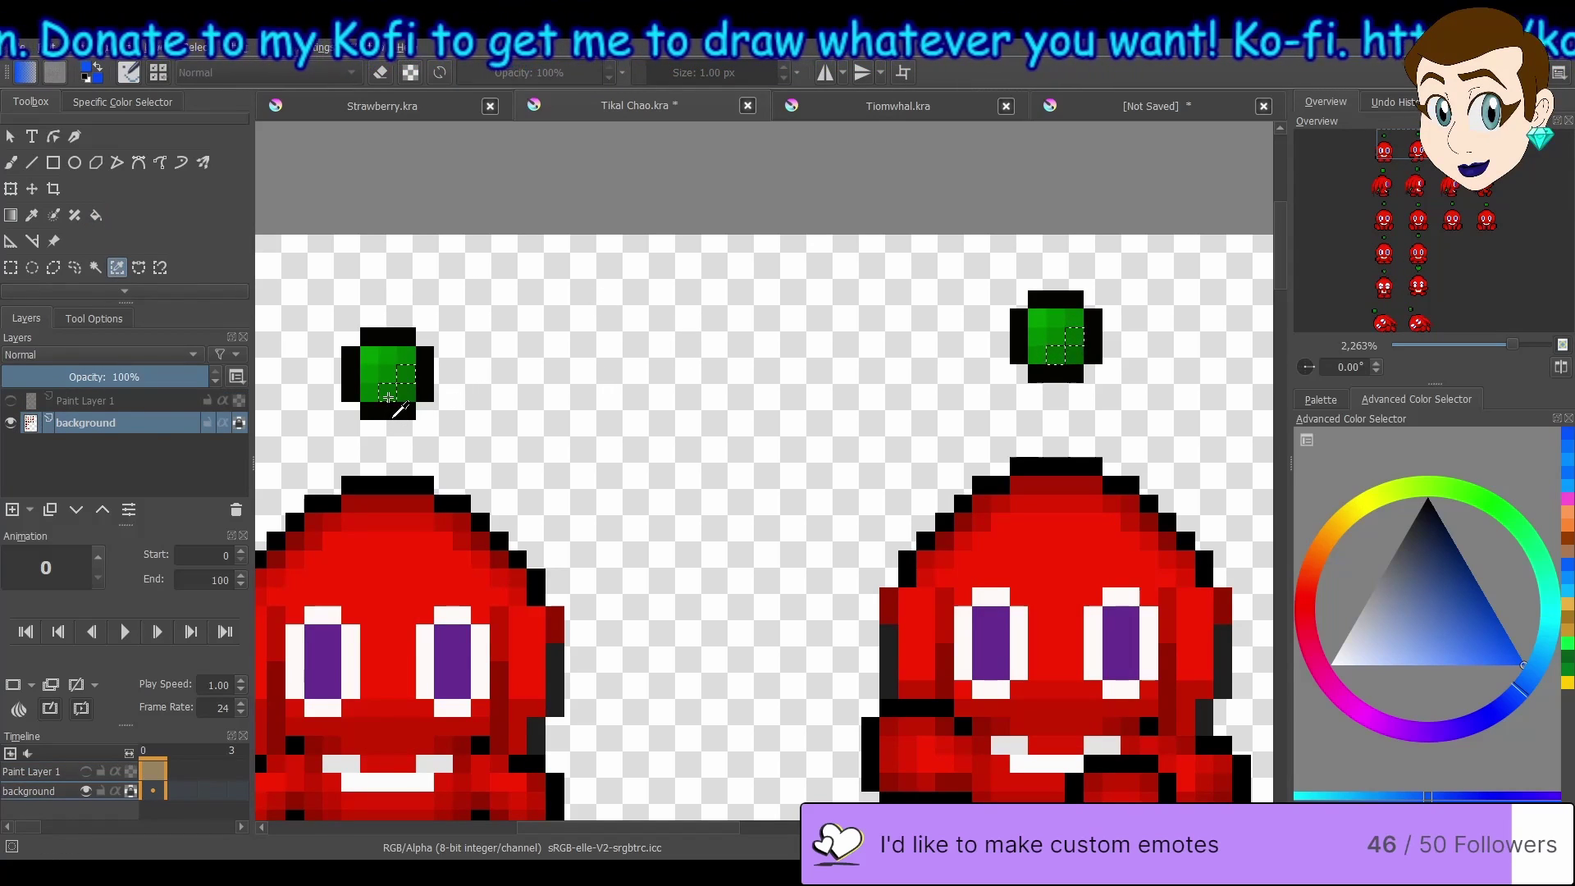
pyautogui.click(389, 397)
pyautogui.click(89, 402)
pyautogui.click(11, 400)
pyautogui.click(96, 216)
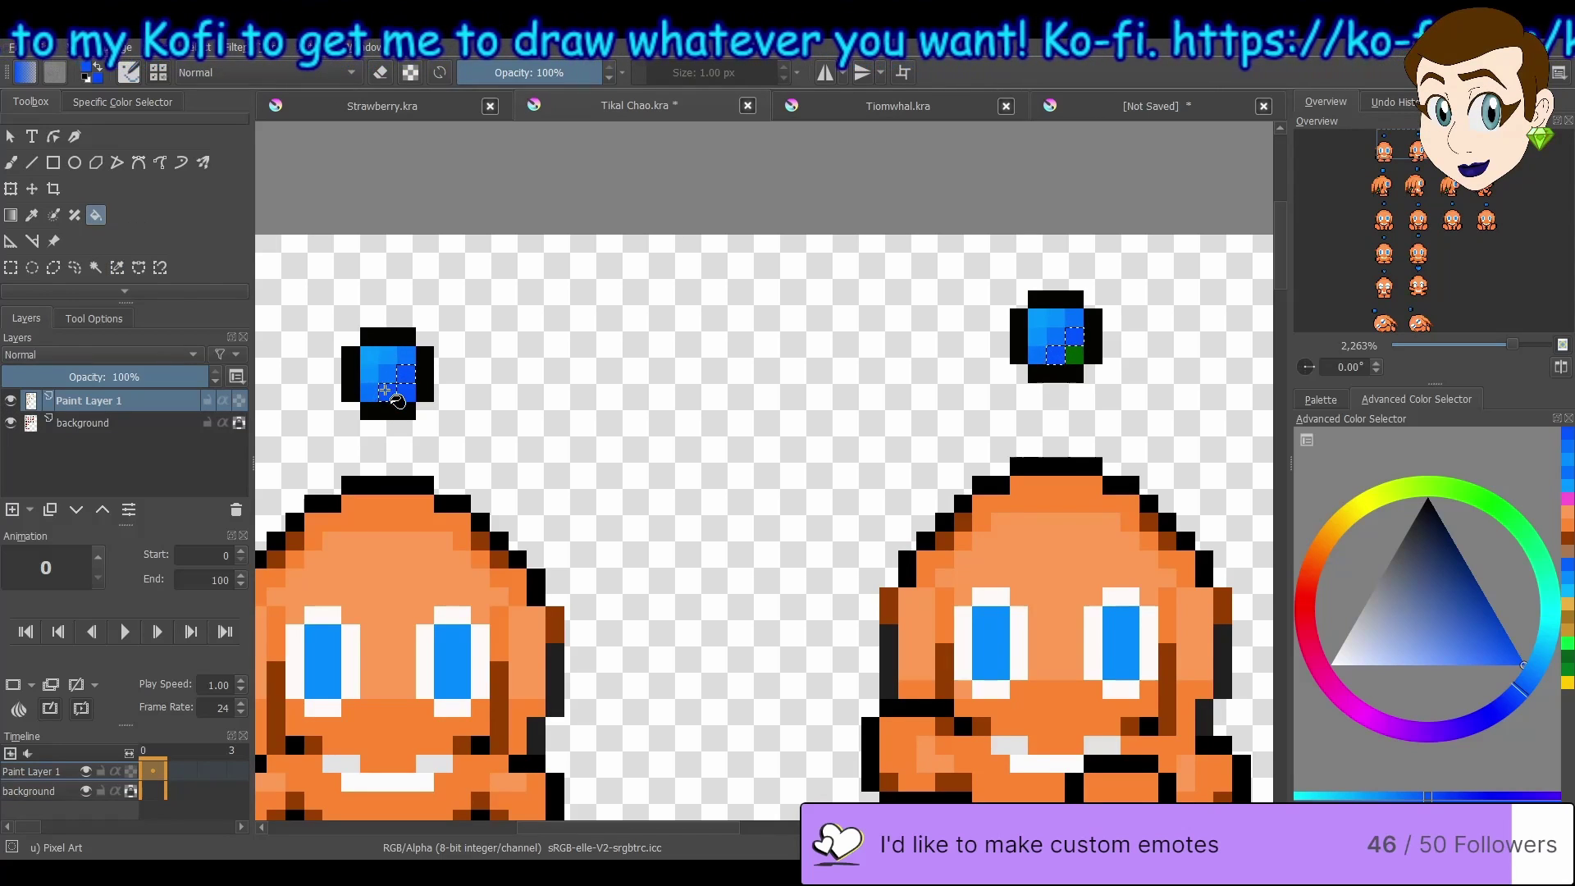
# - Select the orbs' darkest green corner pixels by similar colour on the background layer, and fill them deep blue on Paint Layer 1
pyautogui.click(10, 400)
pyautogui.click(90, 422)
pyautogui.click(117, 267)
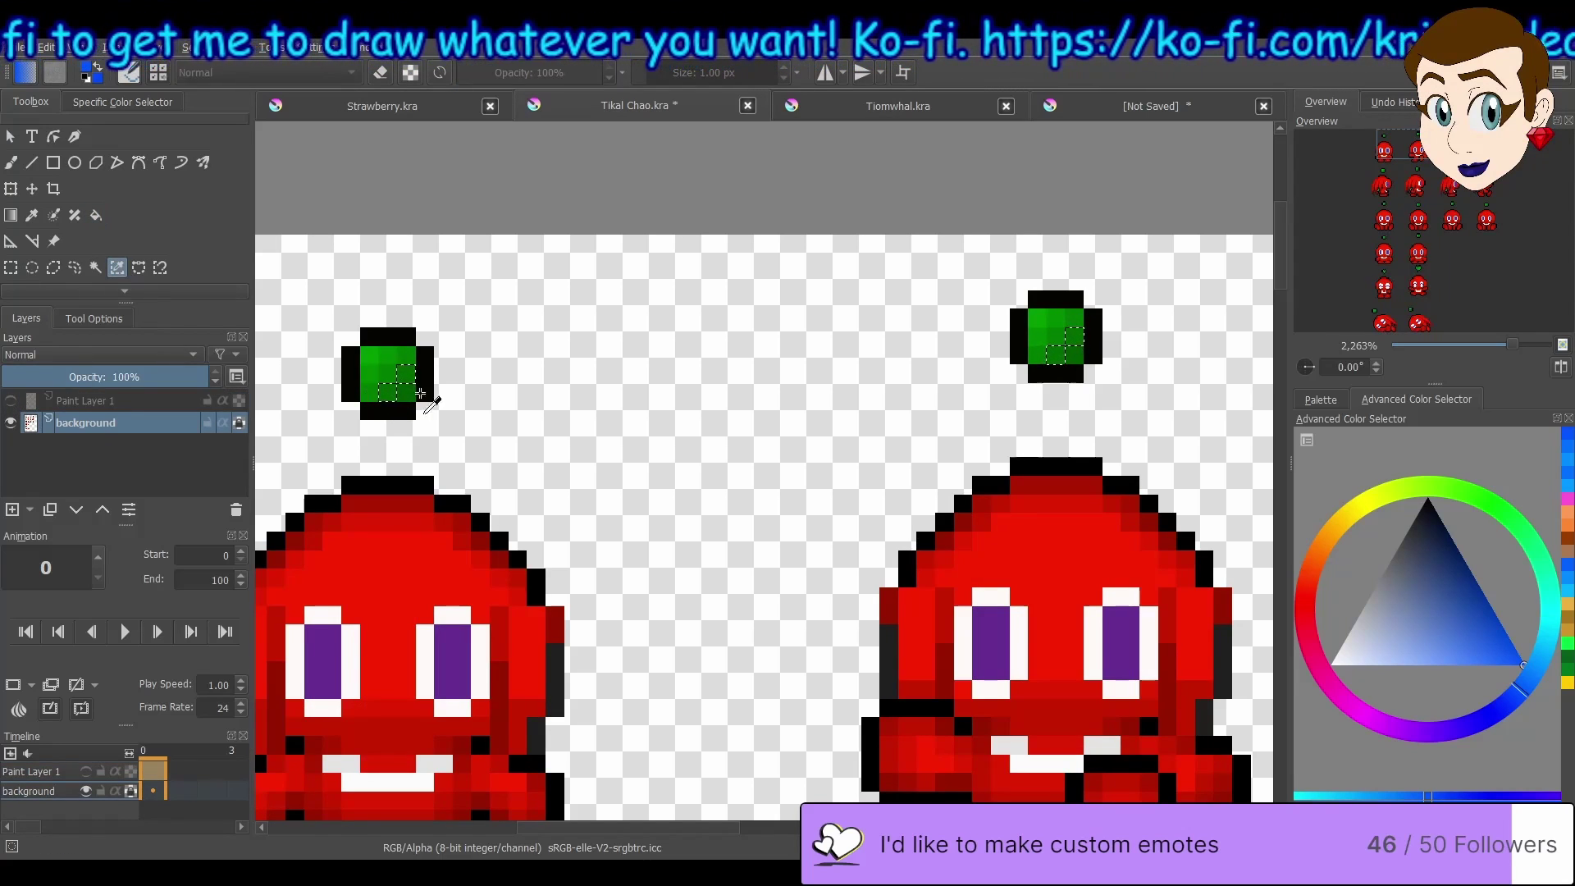
pyautogui.hotkey('ctrl', 'z')
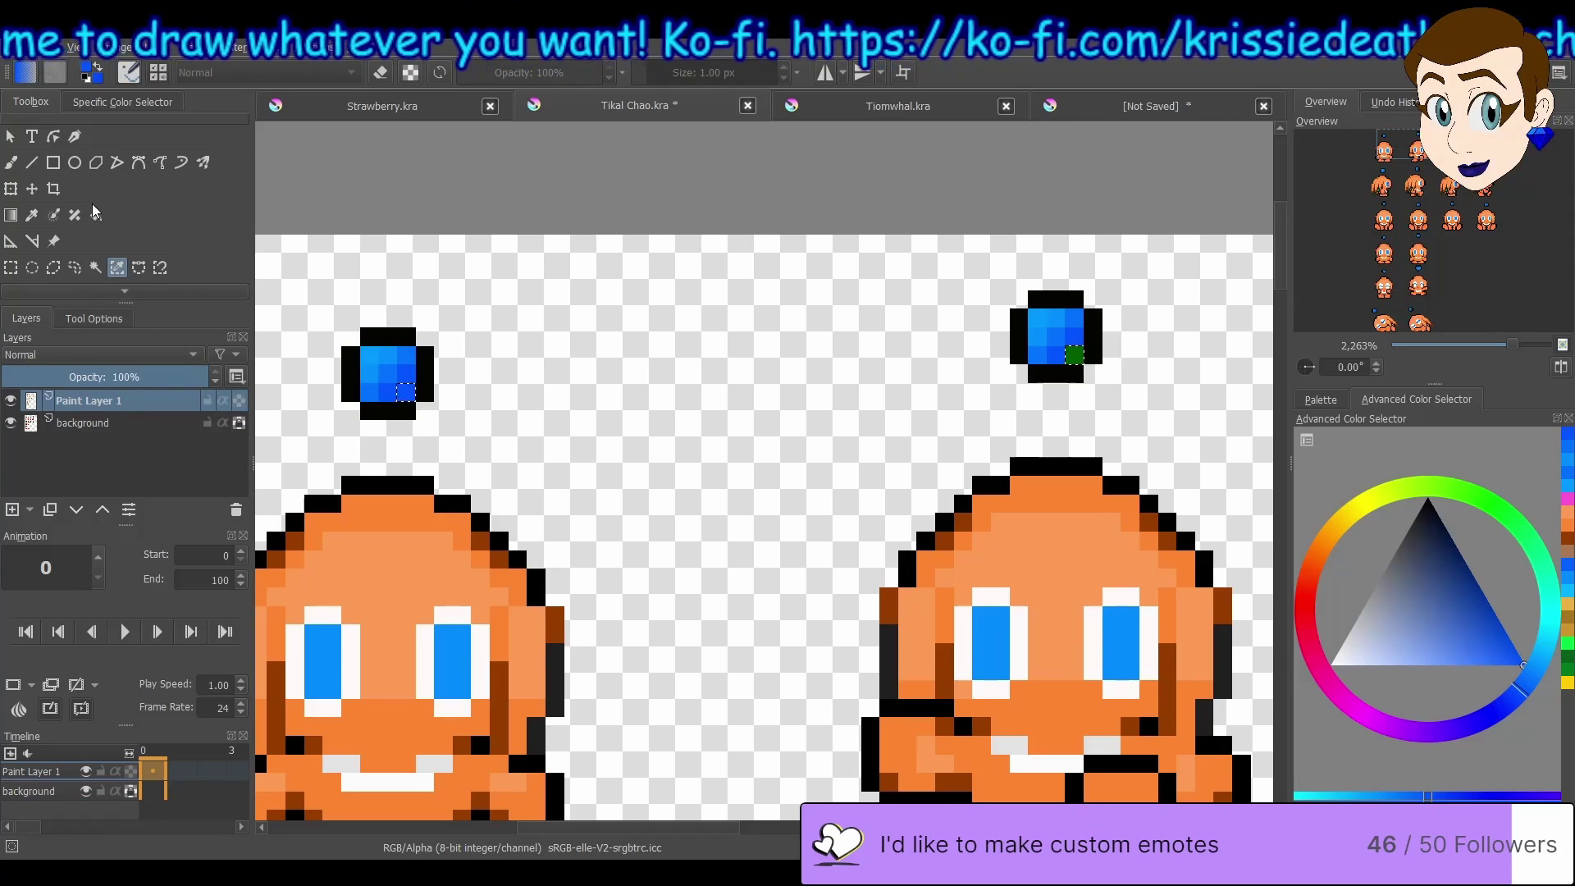
pyautogui.click(95, 214)
pyautogui.click(413, 396)
pyautogui.rightClick(1076, 354)
pyautogui.click(817, 425)
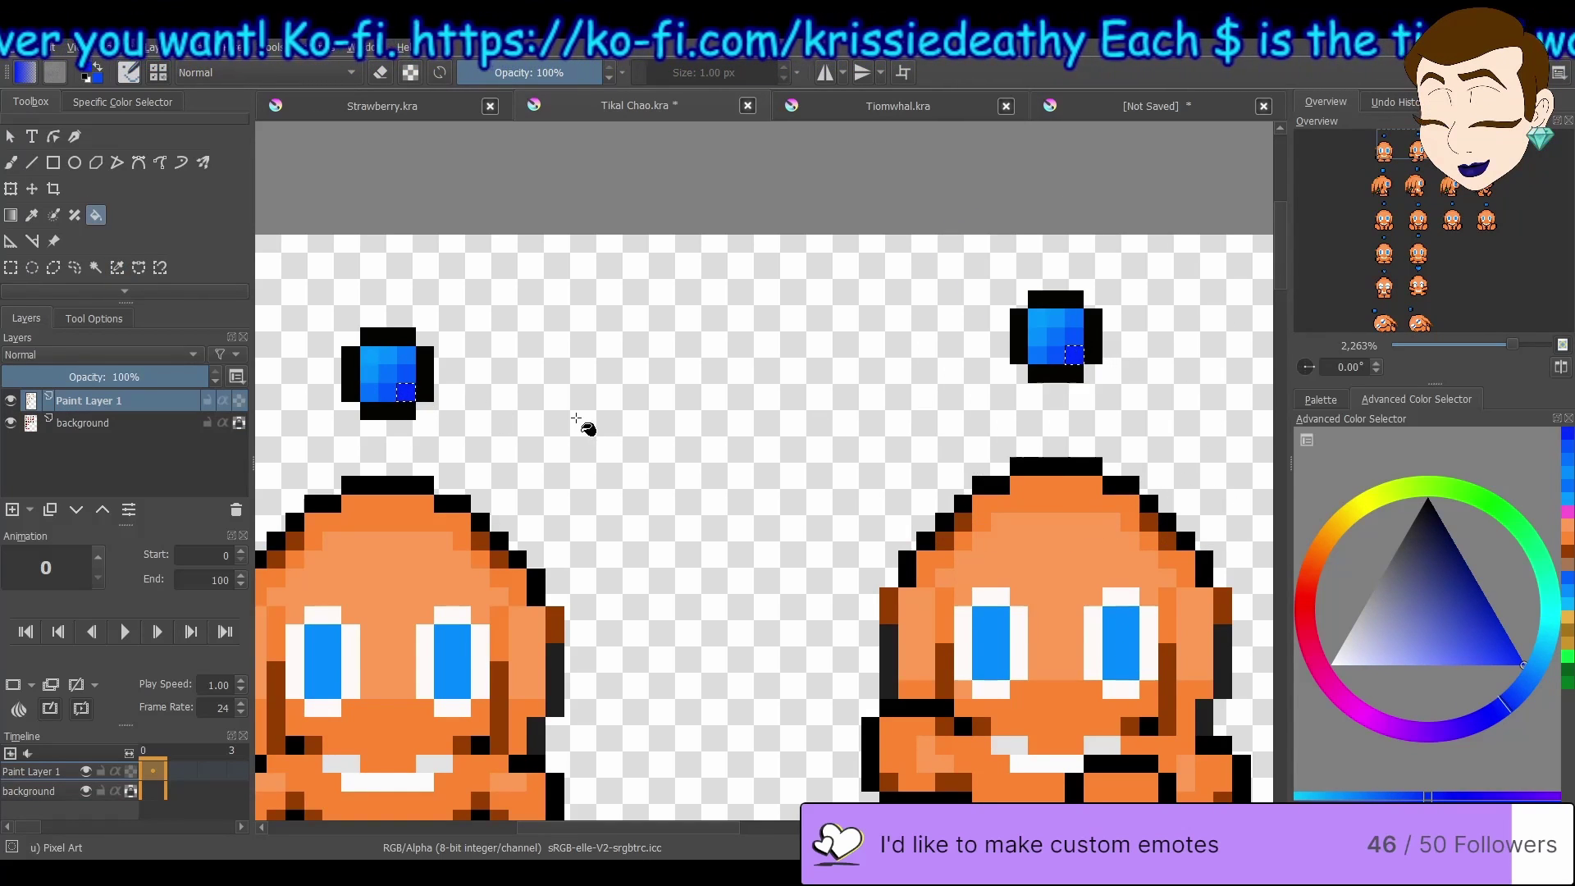
# - Turn on Fill entire selection in the Fill tool's options
pyautogui.click(92, 318)
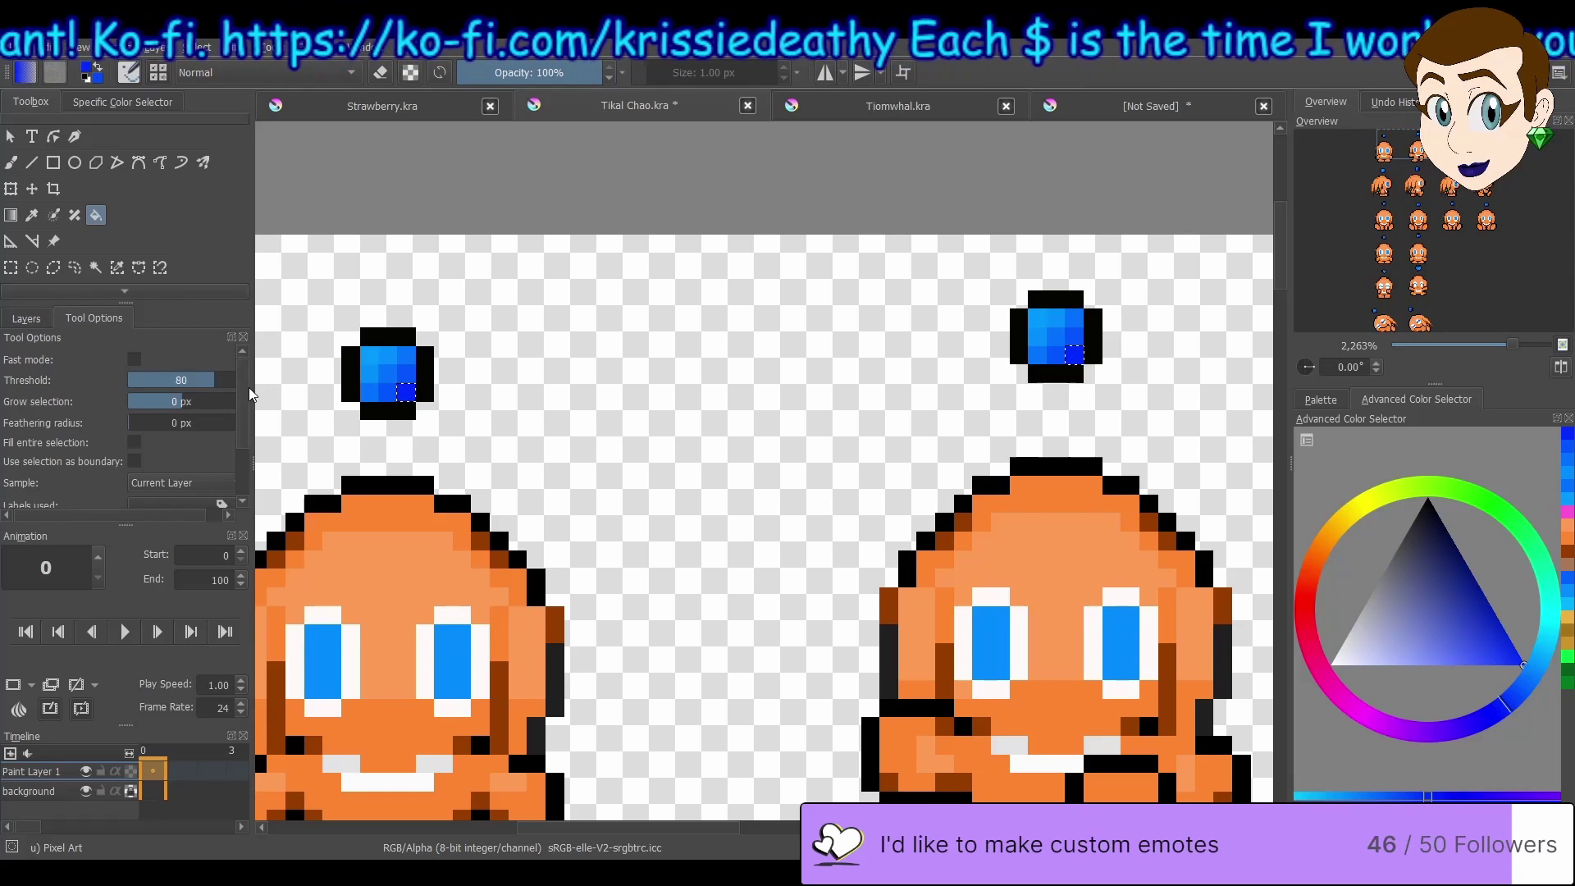
pyautogui.click(751, 410)
pyautogui.hotkey('ctrl', 'z')
pyautogui.click(134, 359)
pyautogui.moveTo(240, 413); pyautogui.dragTo(242, 431)
pyautogui.click(135, 399)
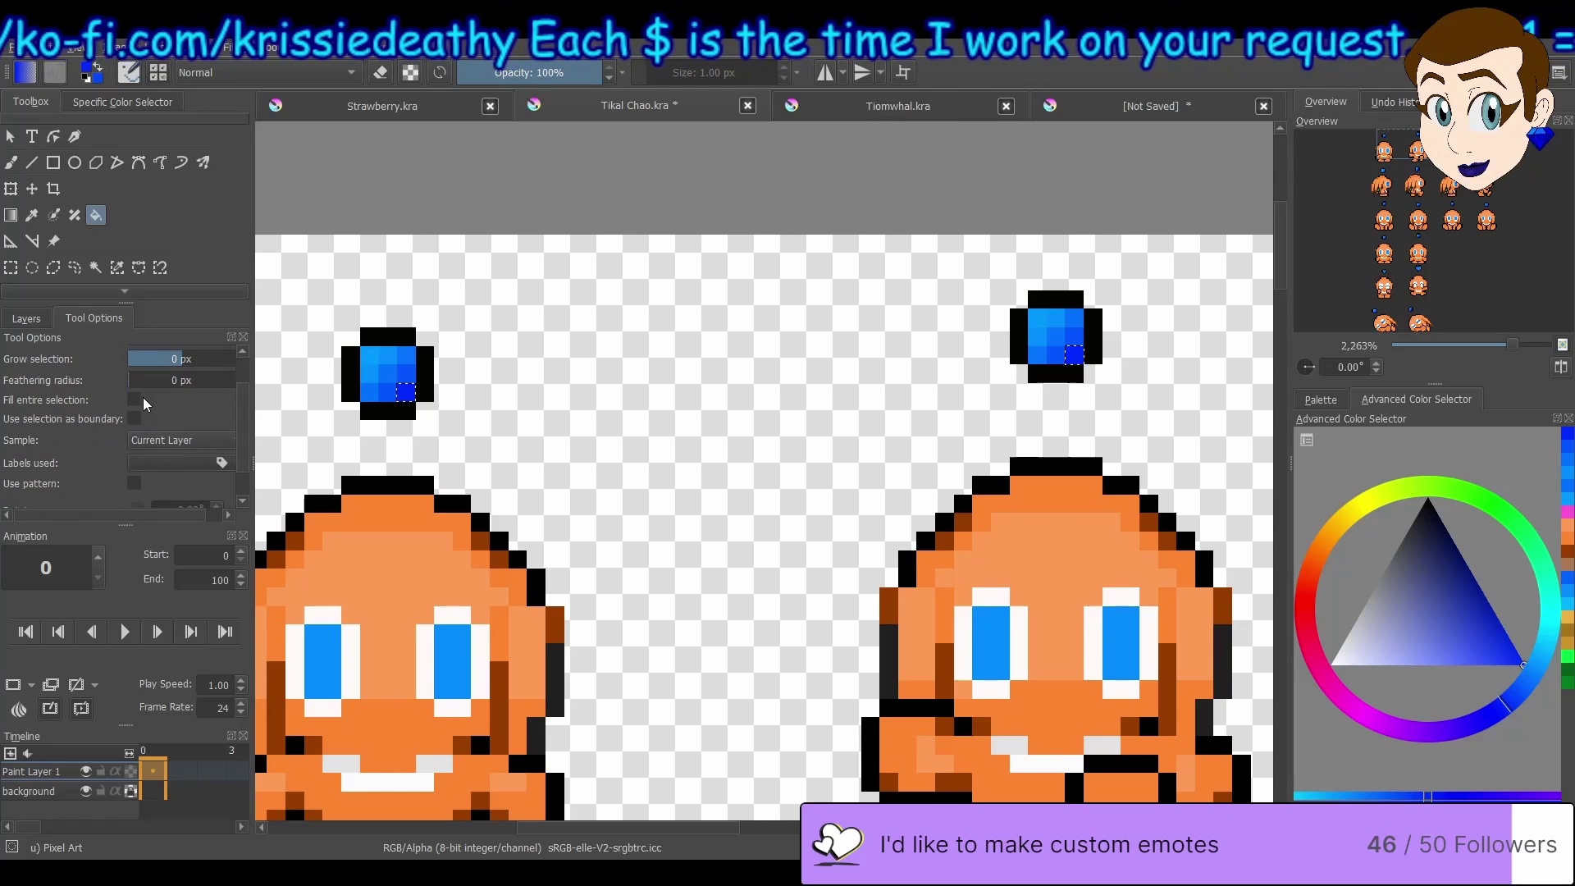
# - Test a muted blue on all selected orb corner pixels, and refill the whole selection with the recent deep blue
pyautogui.click(1448, 609)
pyautogui.click(925, 490)
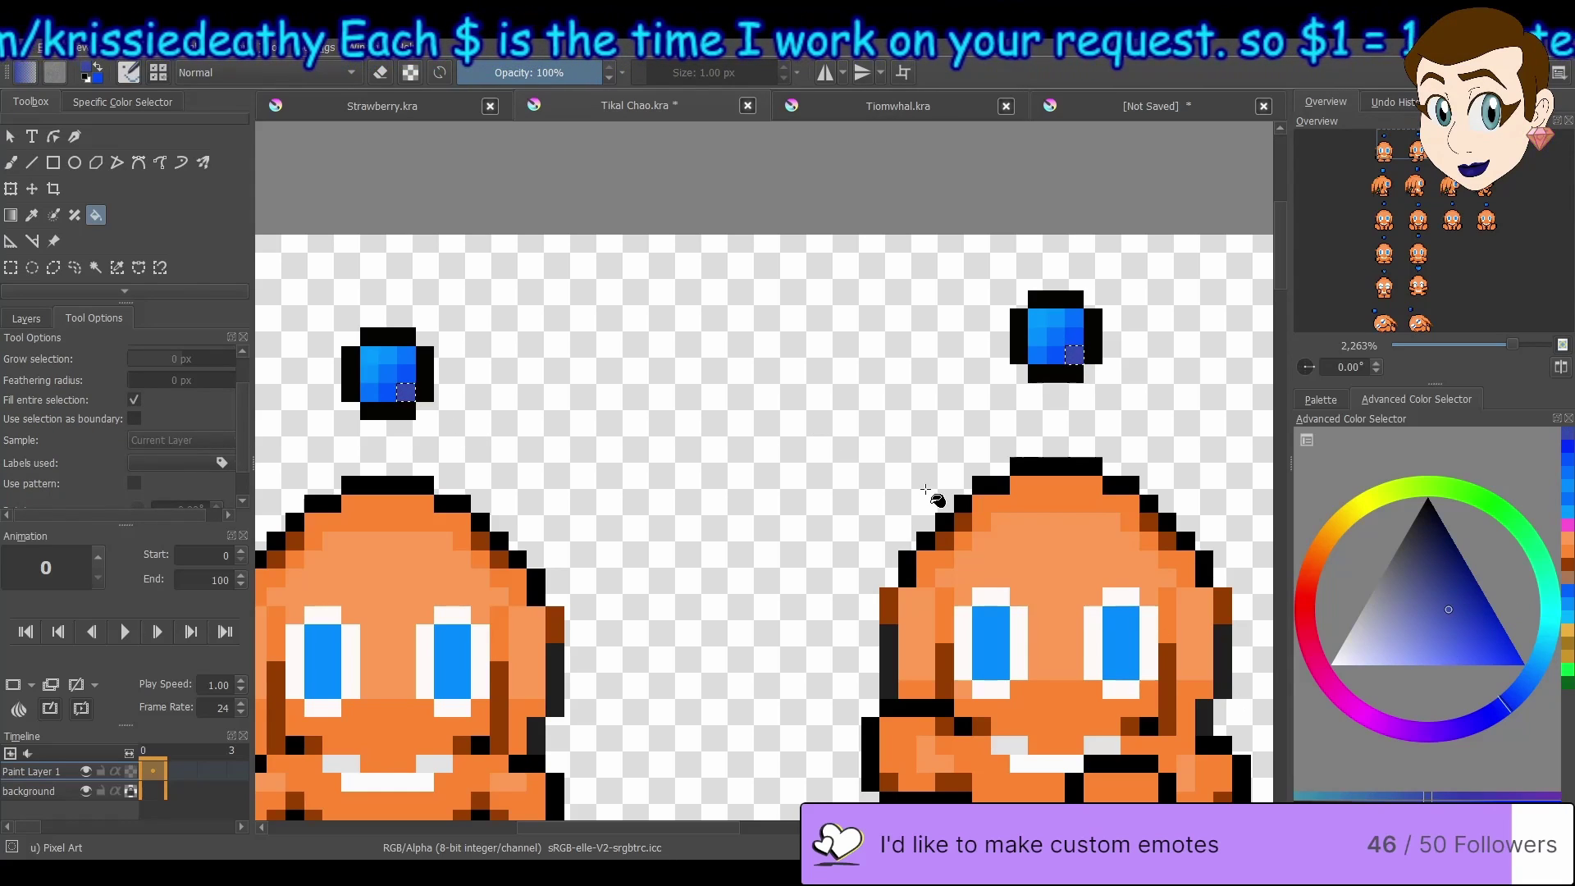
pyautogui.click(1567, 459)
pyautogui.click(1567, 448)
pyautogui.click(888, 473)
# - Select the bright-green pixels behind the side-view sprites' hair by similar colour and fill them with light blue sampled from the orb
pyautogui.press('b')
pyautogui.moveTo(1404, 155); pyautogui.dragTo(1387, 197)
pyautogui.click(33, 320)
pyautogui.click(114, 272)
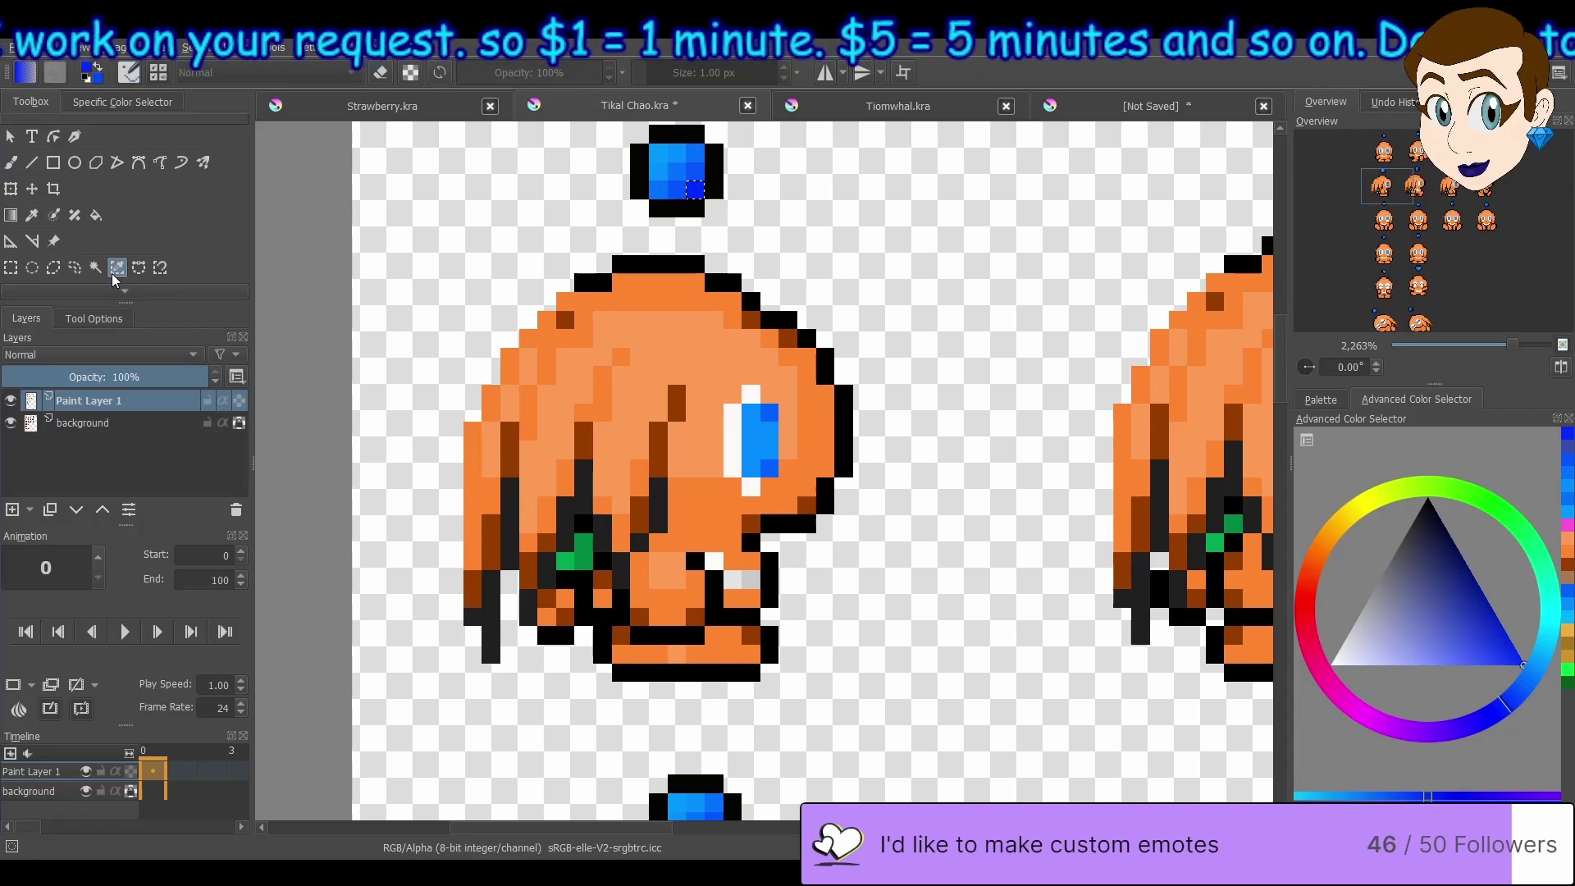
pyautogui.click(96, 215)
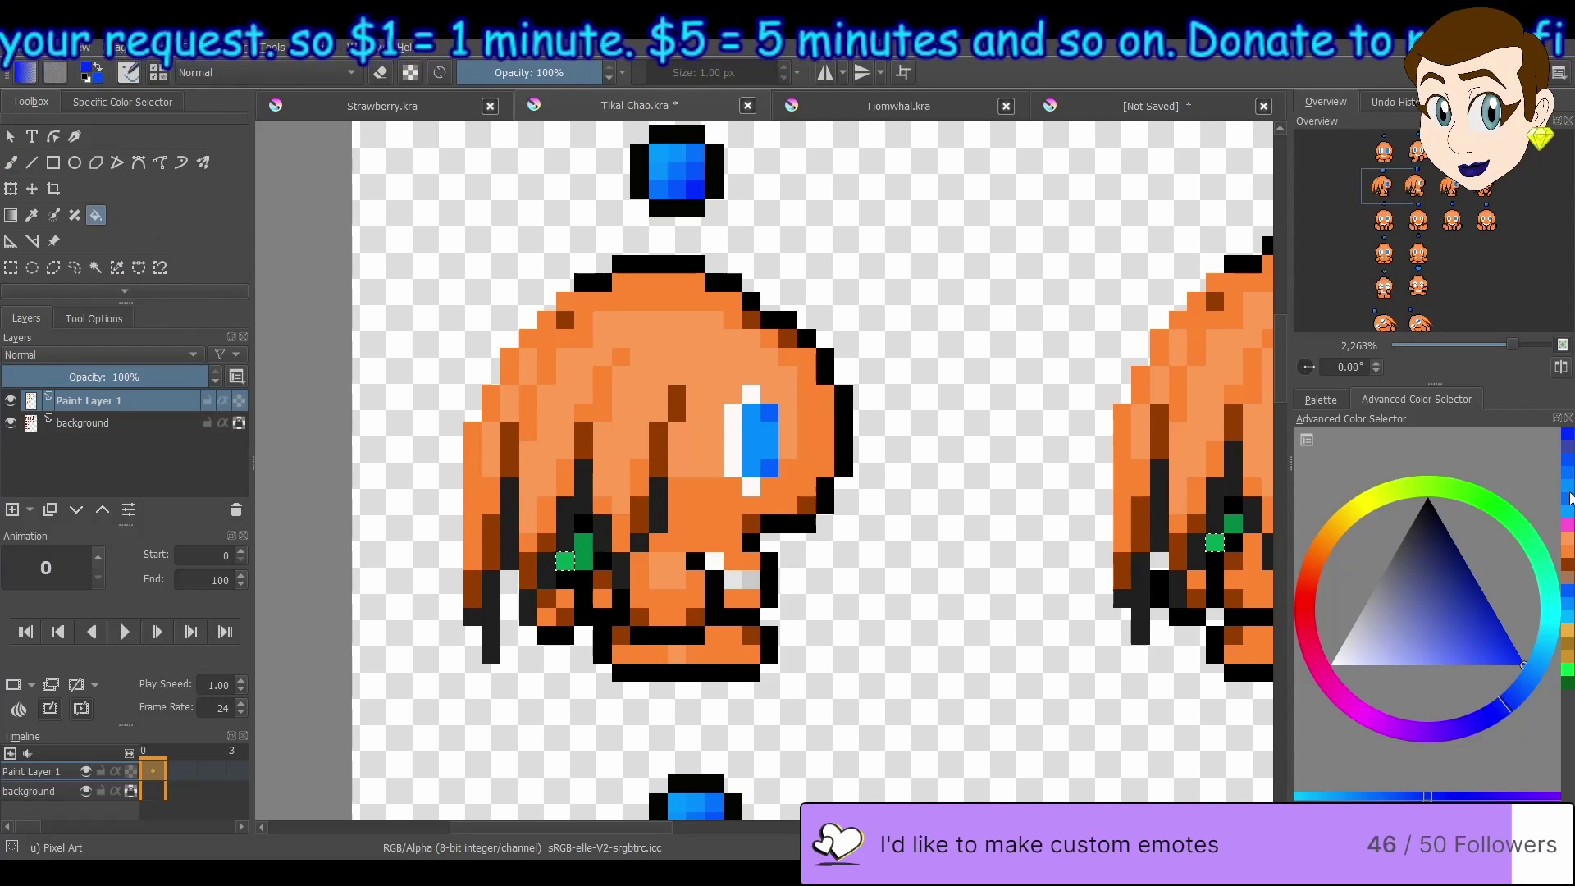
pyautogui.press('p')
pyautogui.click(662, 152)
pyautogui.click(96, 215)
pyautogui.click(533, 597)
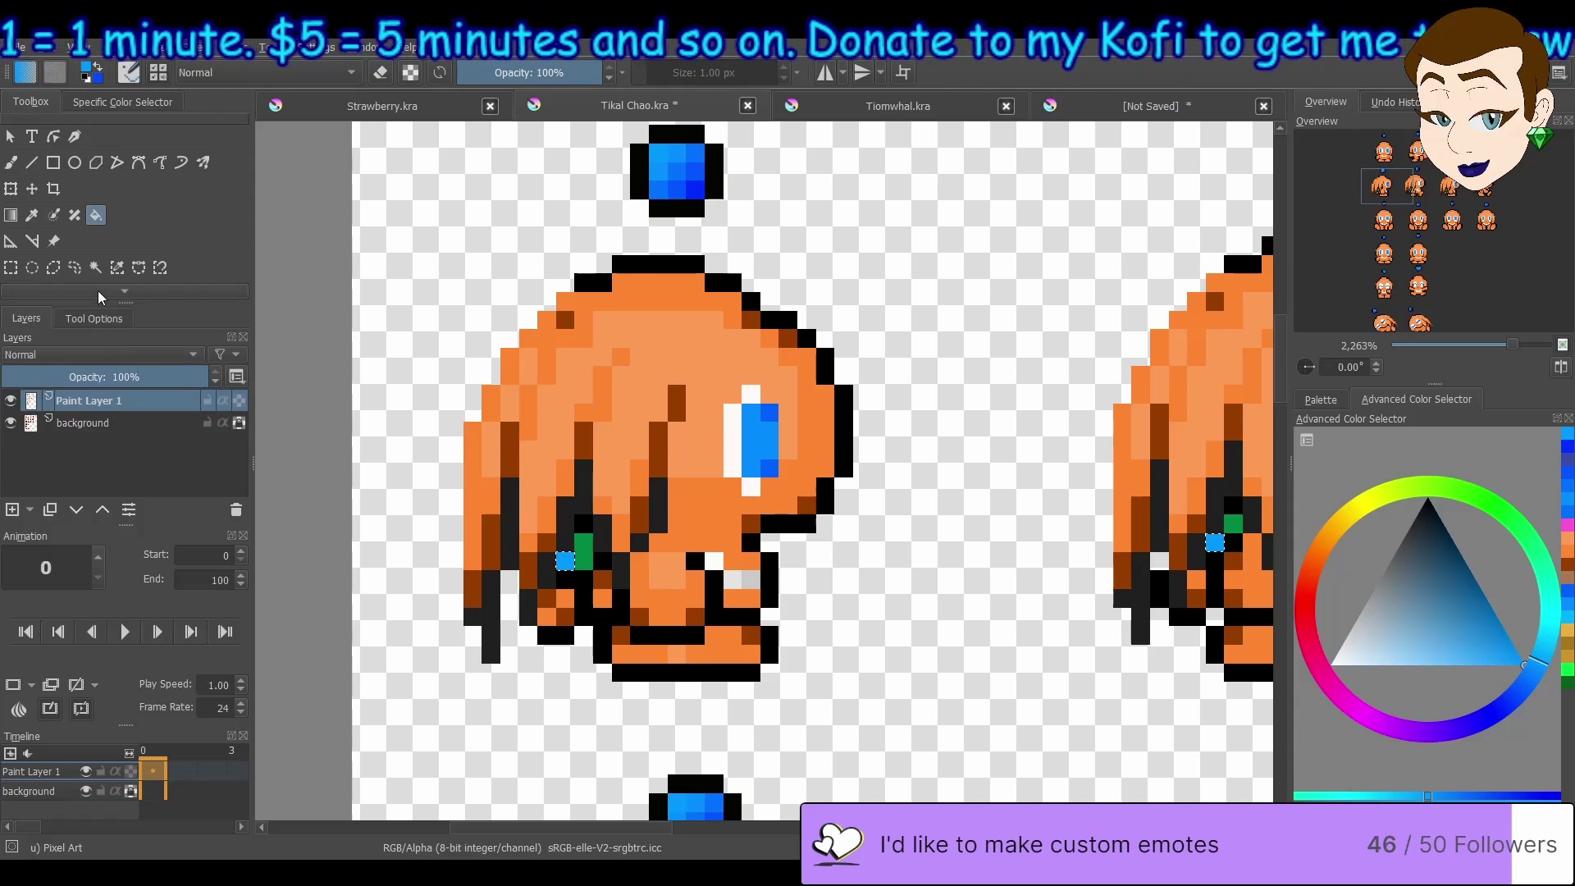
# - Select the darker green pixels behind the side-view sprites' hair by similar colour and fill them with medium blue
pyautogui.click(117, 268)
pyautogui.click(584, 551)
pyautogui.click(96, 215)
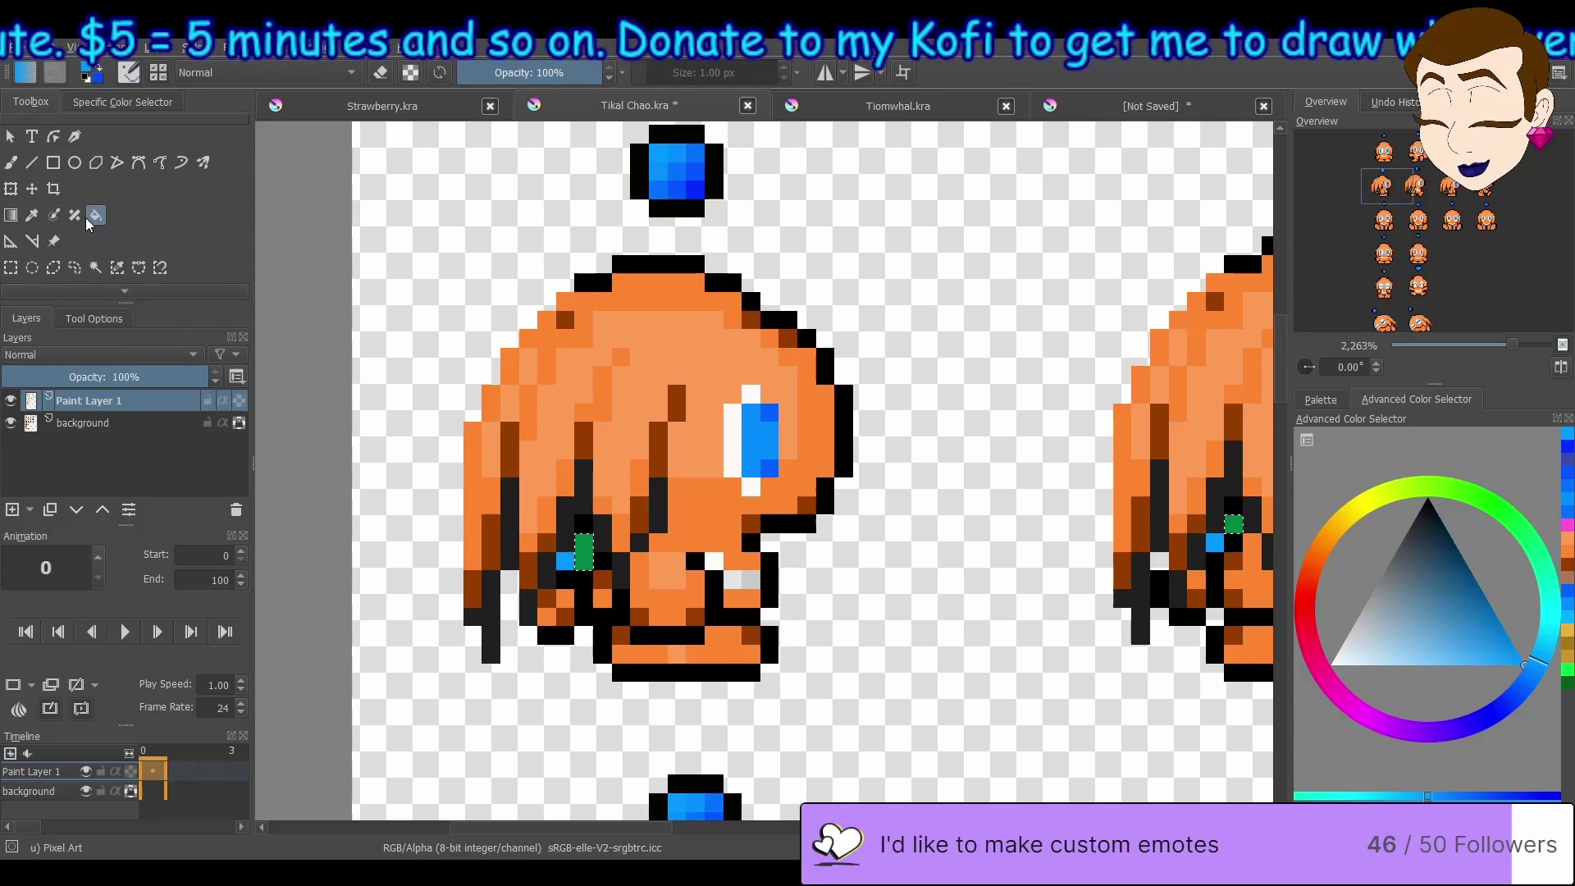
pyautogui.click(626, 600)
# - Save the Tikal Chao.kra file
pyautogui.moveTo(618, 829); pyautogui.dragTo(1000, 780)
pyautogui.hscroll(-13, 1002, 787)
pyautogui.moveTo(1409, 187); pyautogui.dragTo(1376, 133)
pyautogui.hotkey('ctrl', 's')
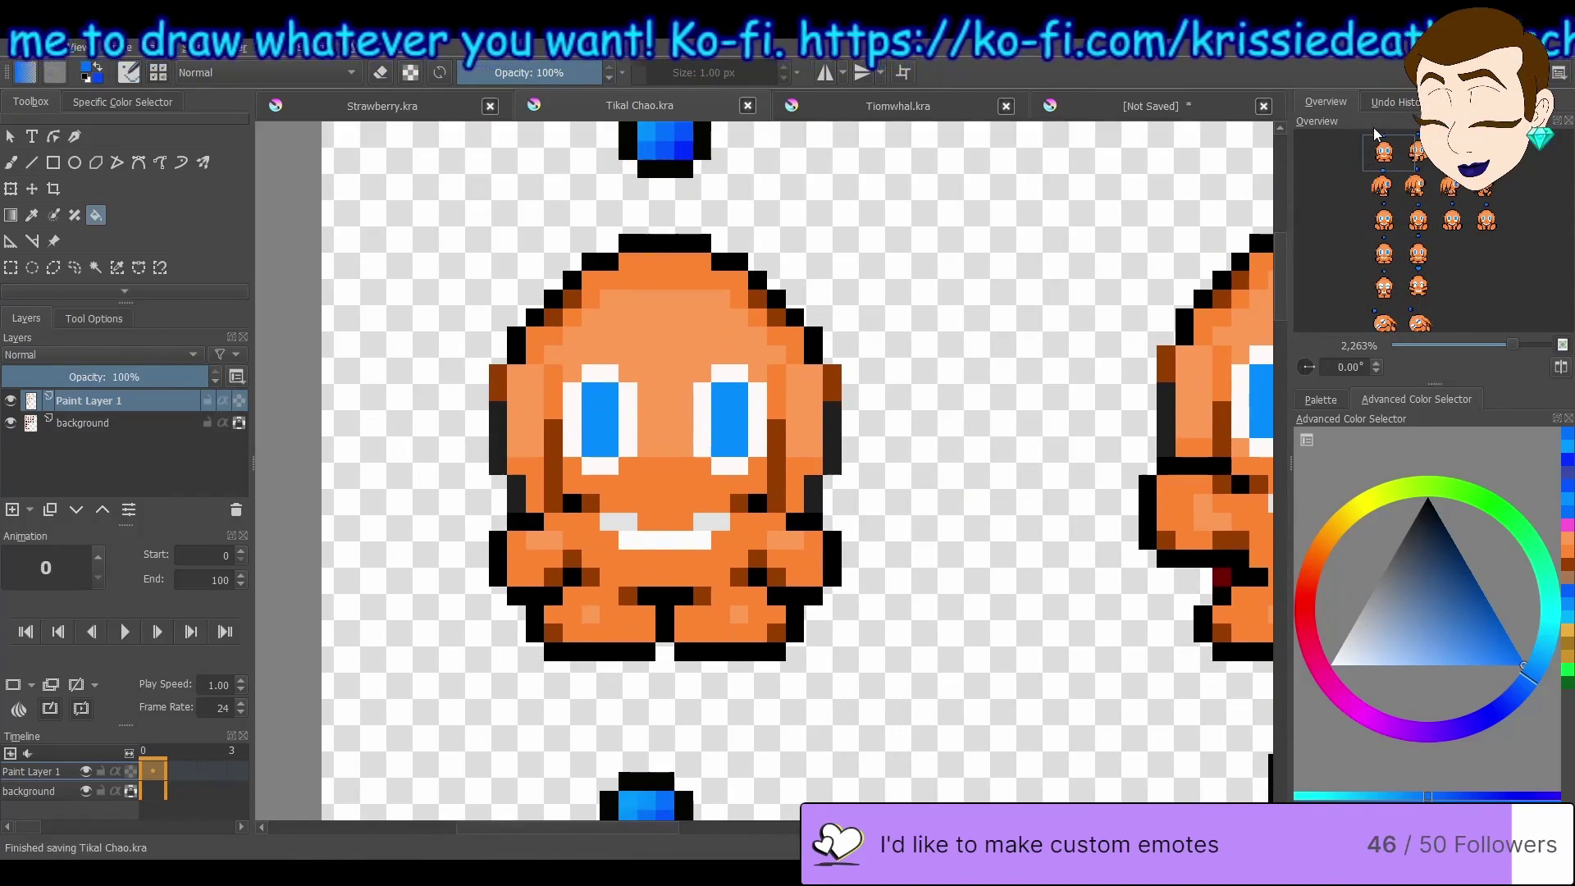
# - Select the white lower band of the sprites' necklaces by similar colour and fill it with bright yellow
pyautogui.click(117, 267)
pyautogui.click(686, 539)
pyautogui.press('f')
pyautogui.click(1361, 515)
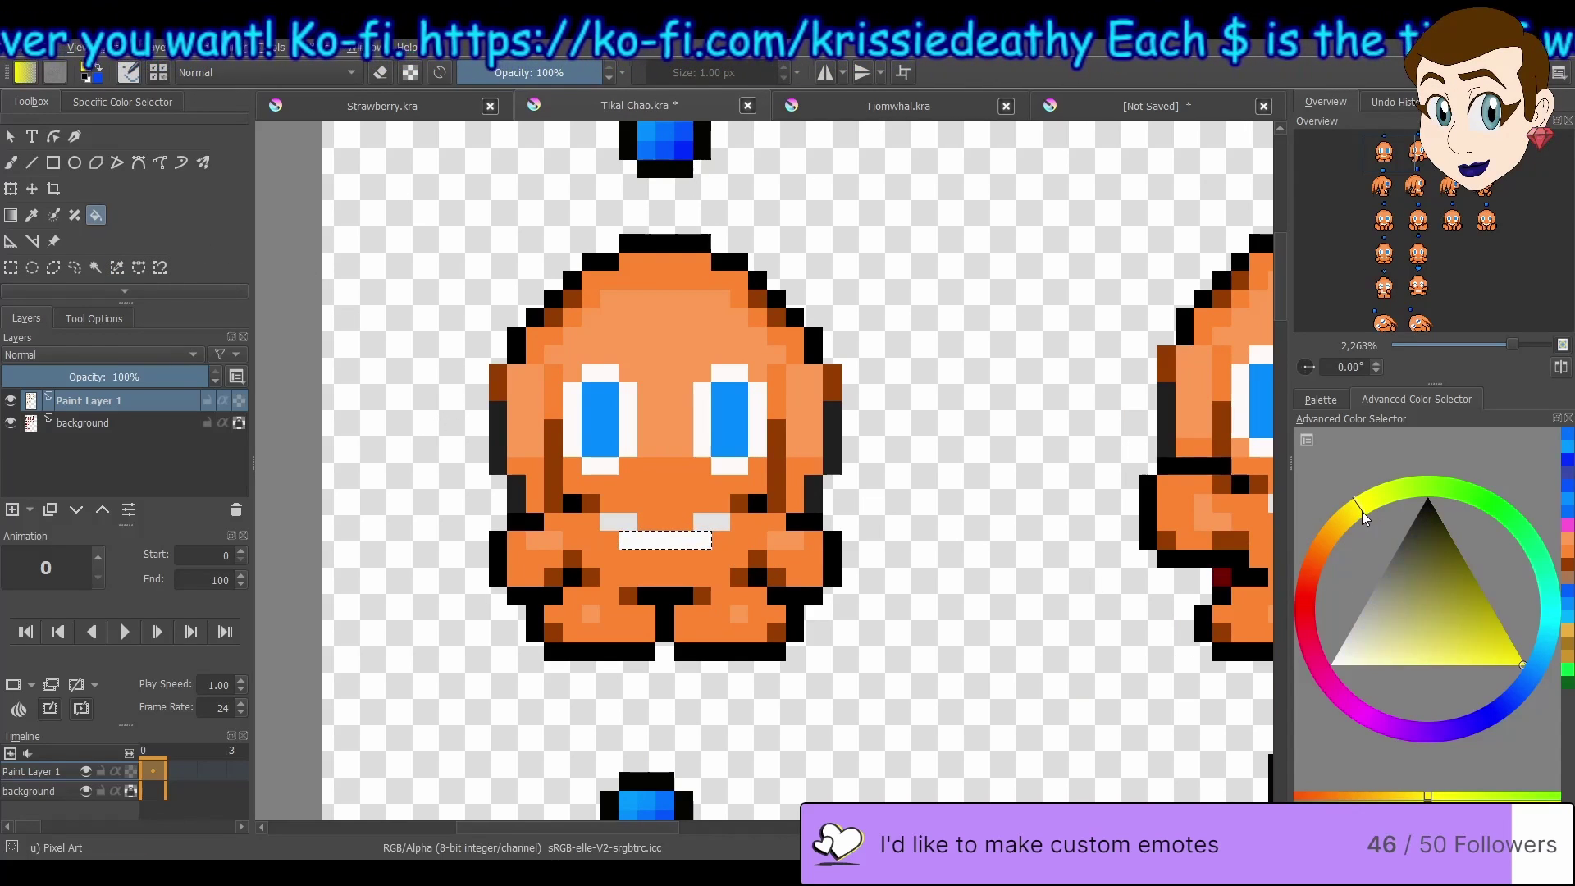
pyautogui.moveTo(548, 827); pyautogui.dragTo(581, 827)
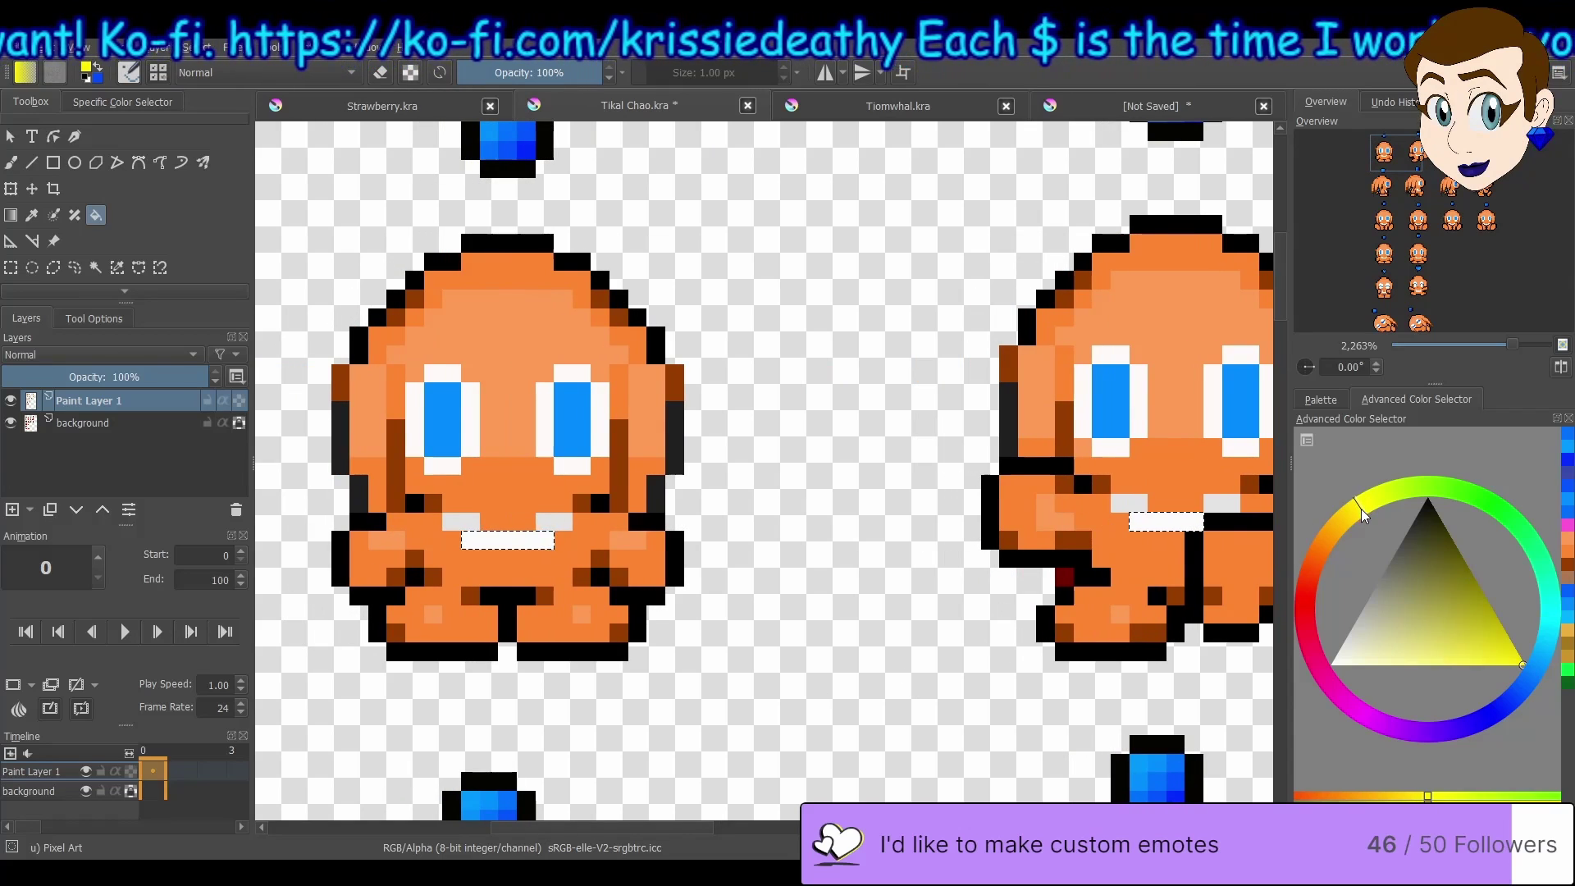
pyautogui.click(510, 543)
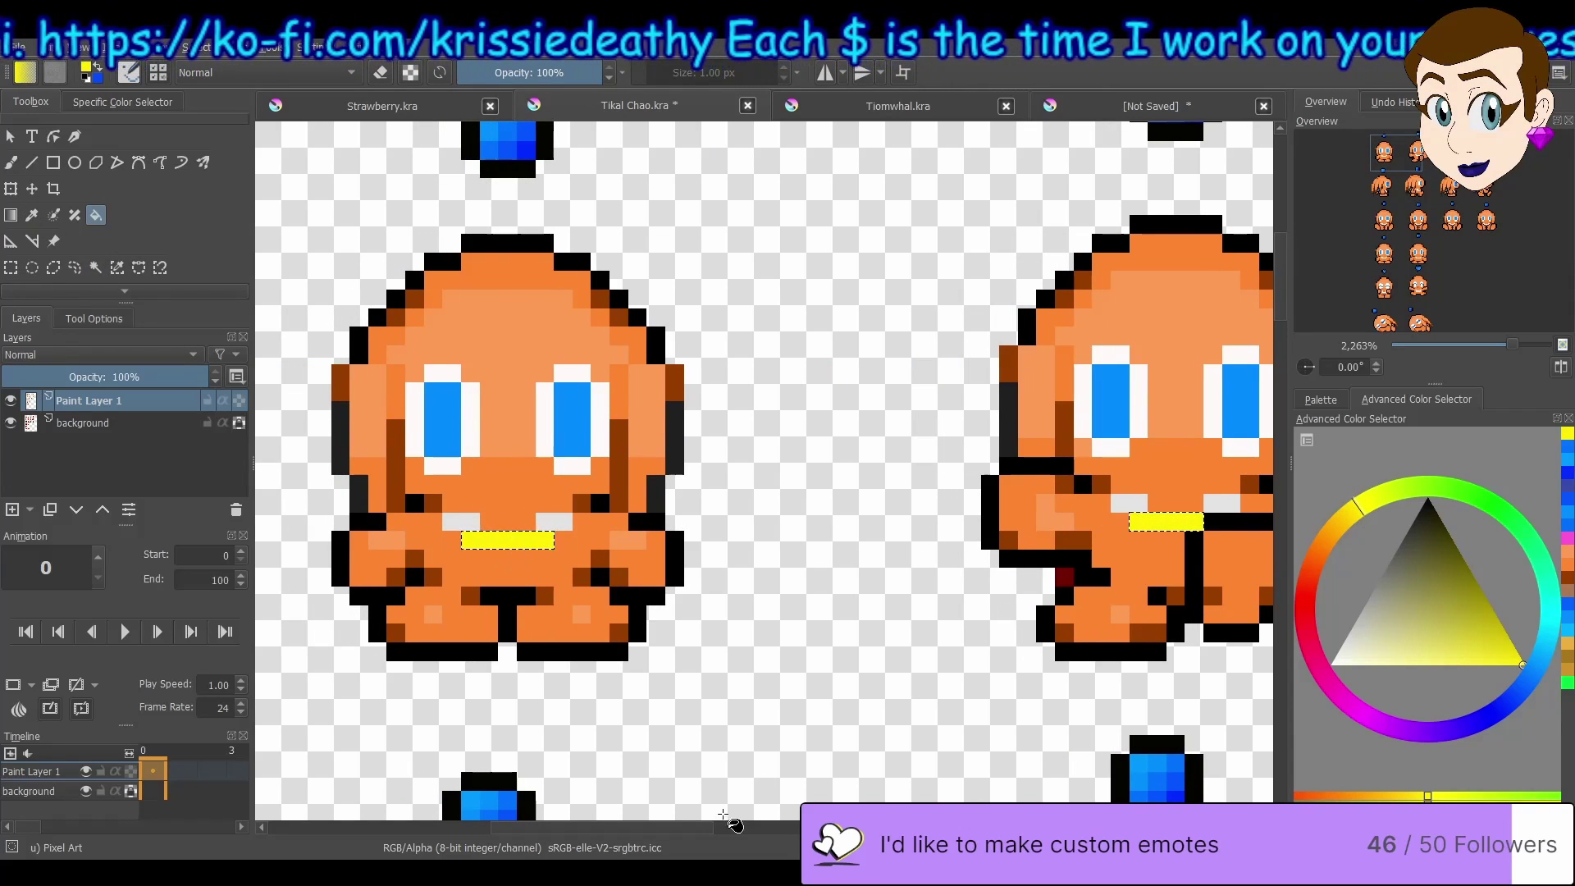
# - Select the light-grey ends of the sprites' necklaces by similar colour and fill them with golden yellow
pyautogui.click(118, 267)
pyautogui.click(461, 521)
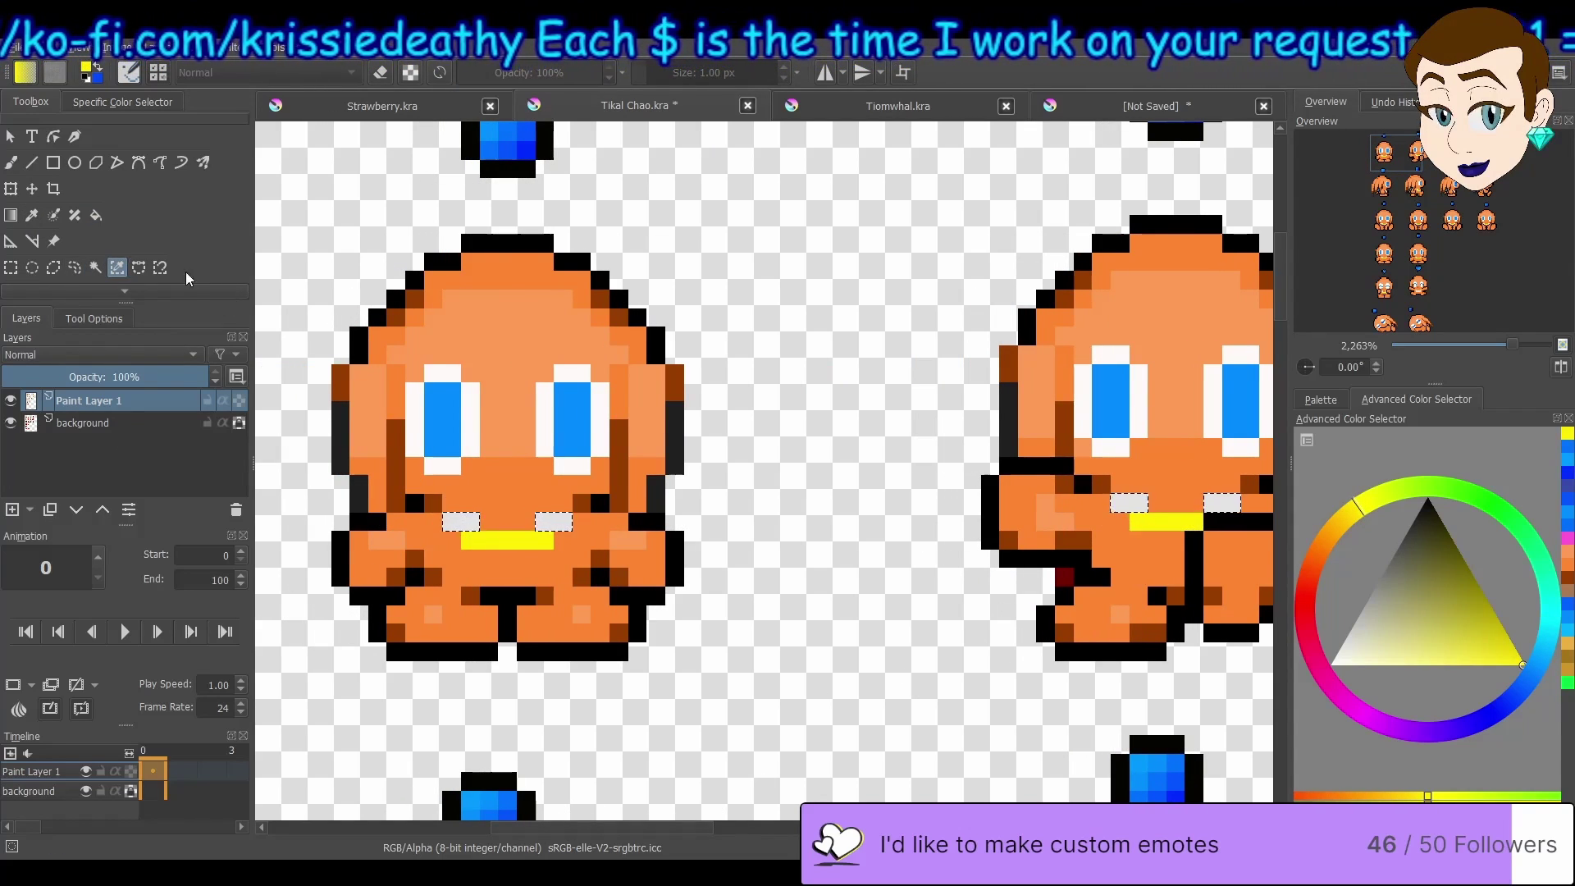
pyautogui.press('f')
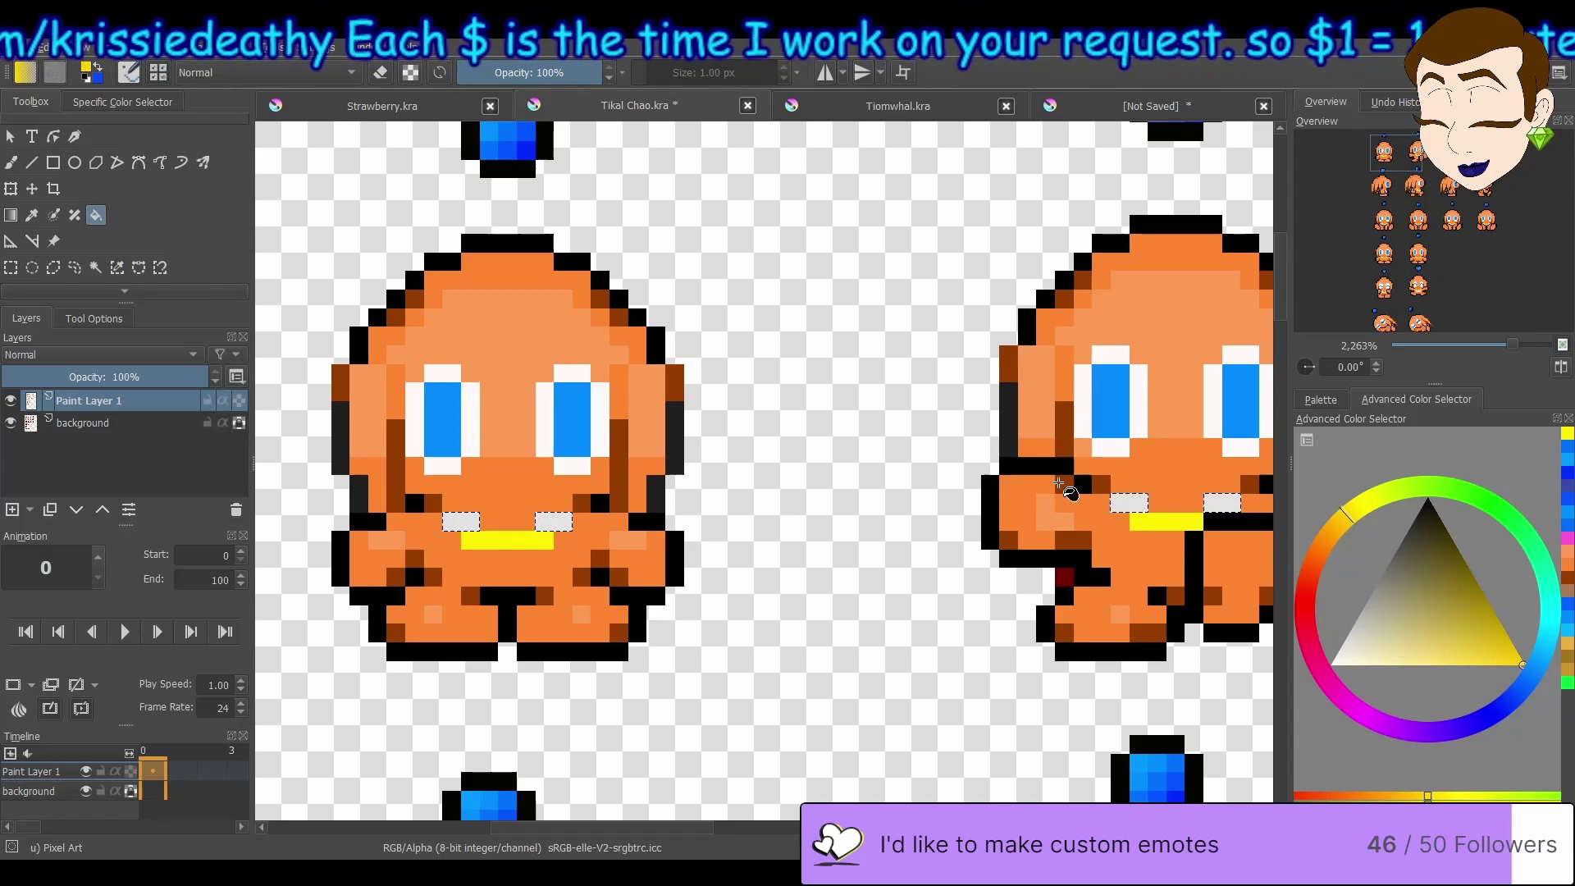
pyautogui.click(472, 521)
# - Hide Paint Layer 1 and examine the original necklaces on the background layer across the top-row sprites
pyautogui.moveTo(578, 827); pyautogui.dragTo(944, 823)
pyautogui.click(11, 400)
pyautogui.click(10, 401)
pyautogui.click(10, 400)
pyautogui.hscroll(-8, 627, 827)
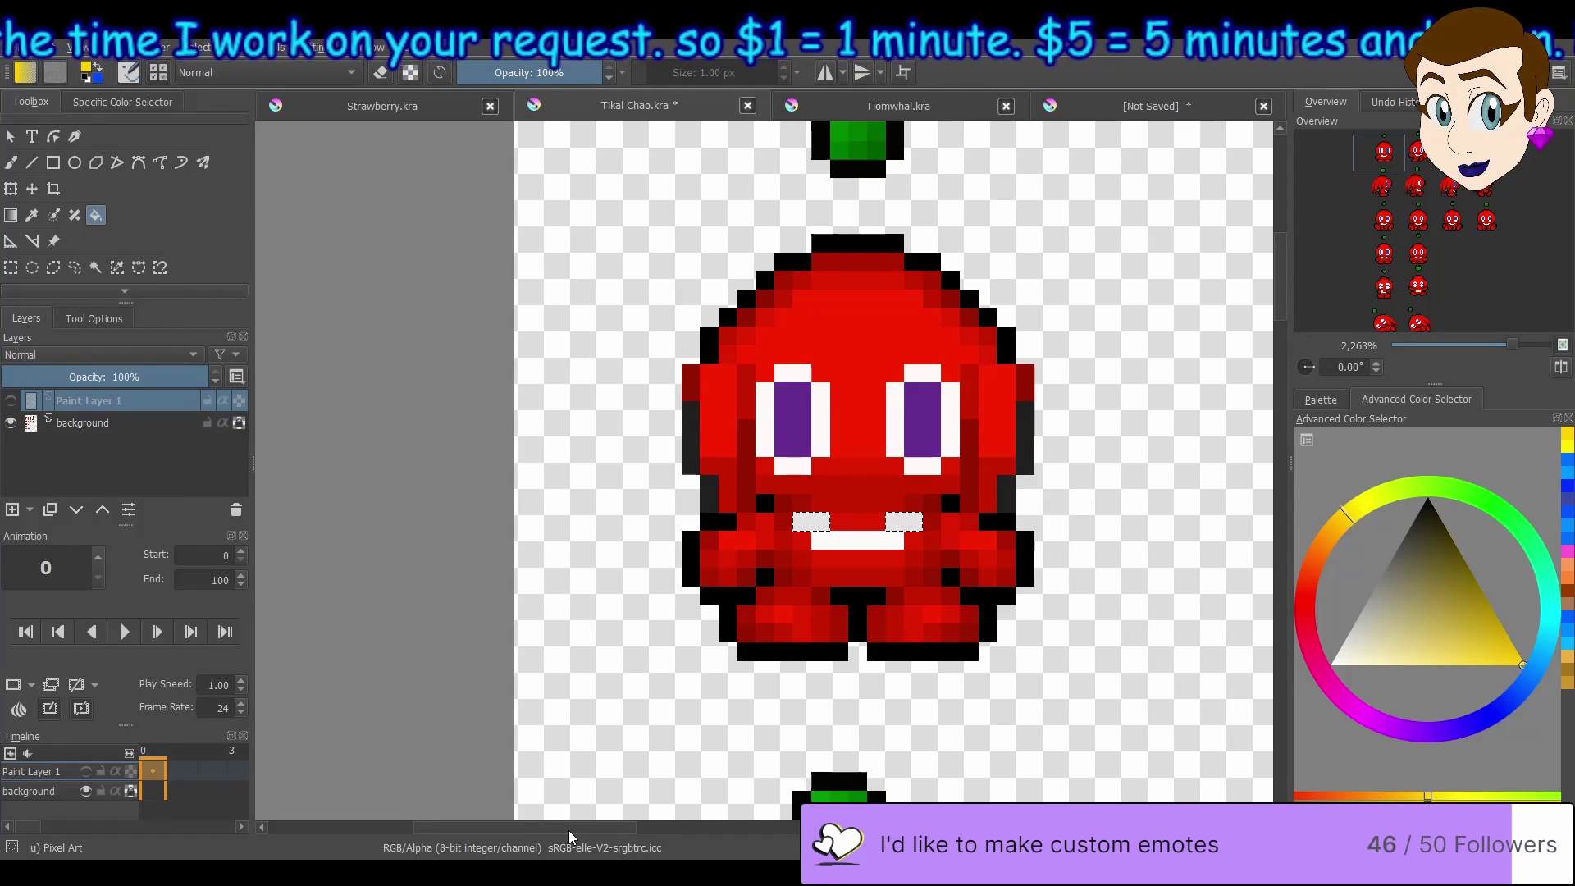
pyautogui.hscroll(6, 548, 830)
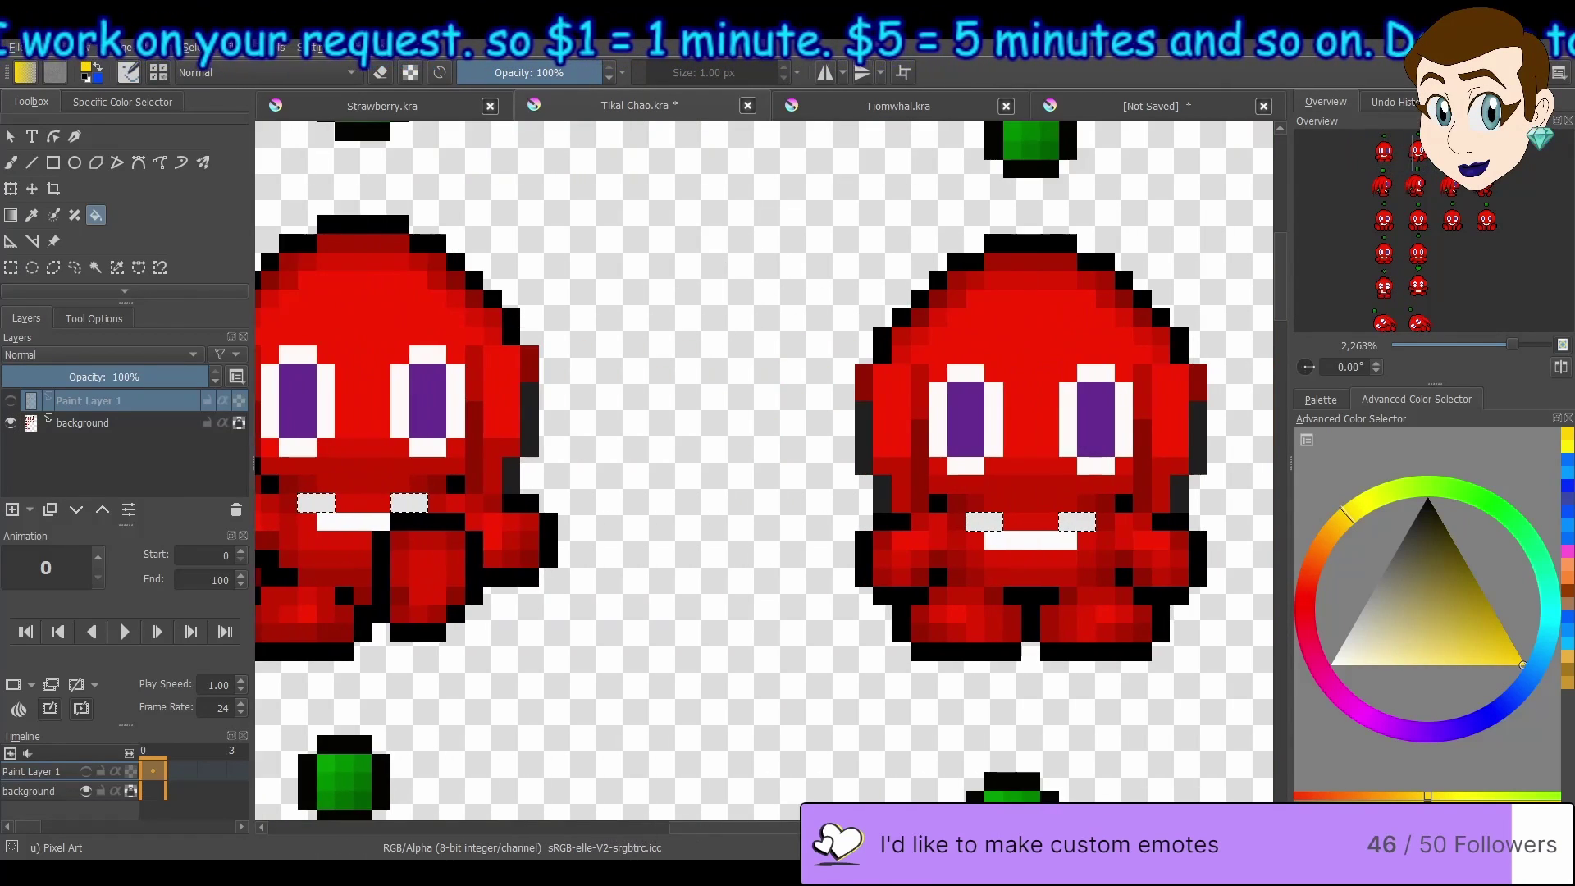
pyautogui.hscroll(6, 764, 471)
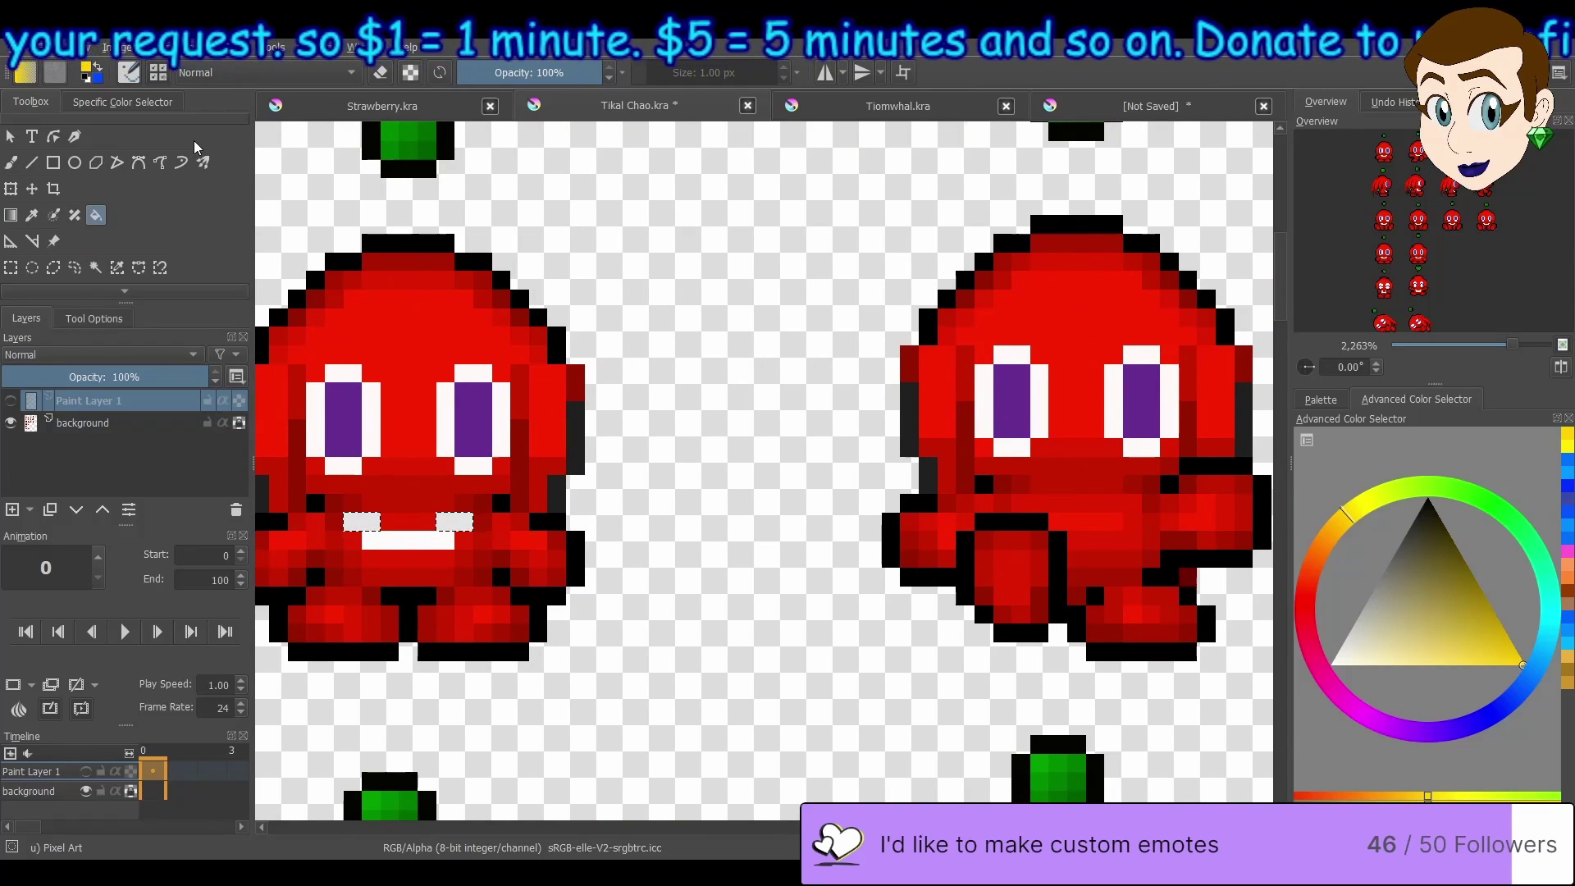
# - Show Paint Layer 1 and paint the missing necklace on the last top-row sprite with golden-yellow ends and a bright-yellow lower band
pyautogui.press('b')
pyautogui.click(10, 400)
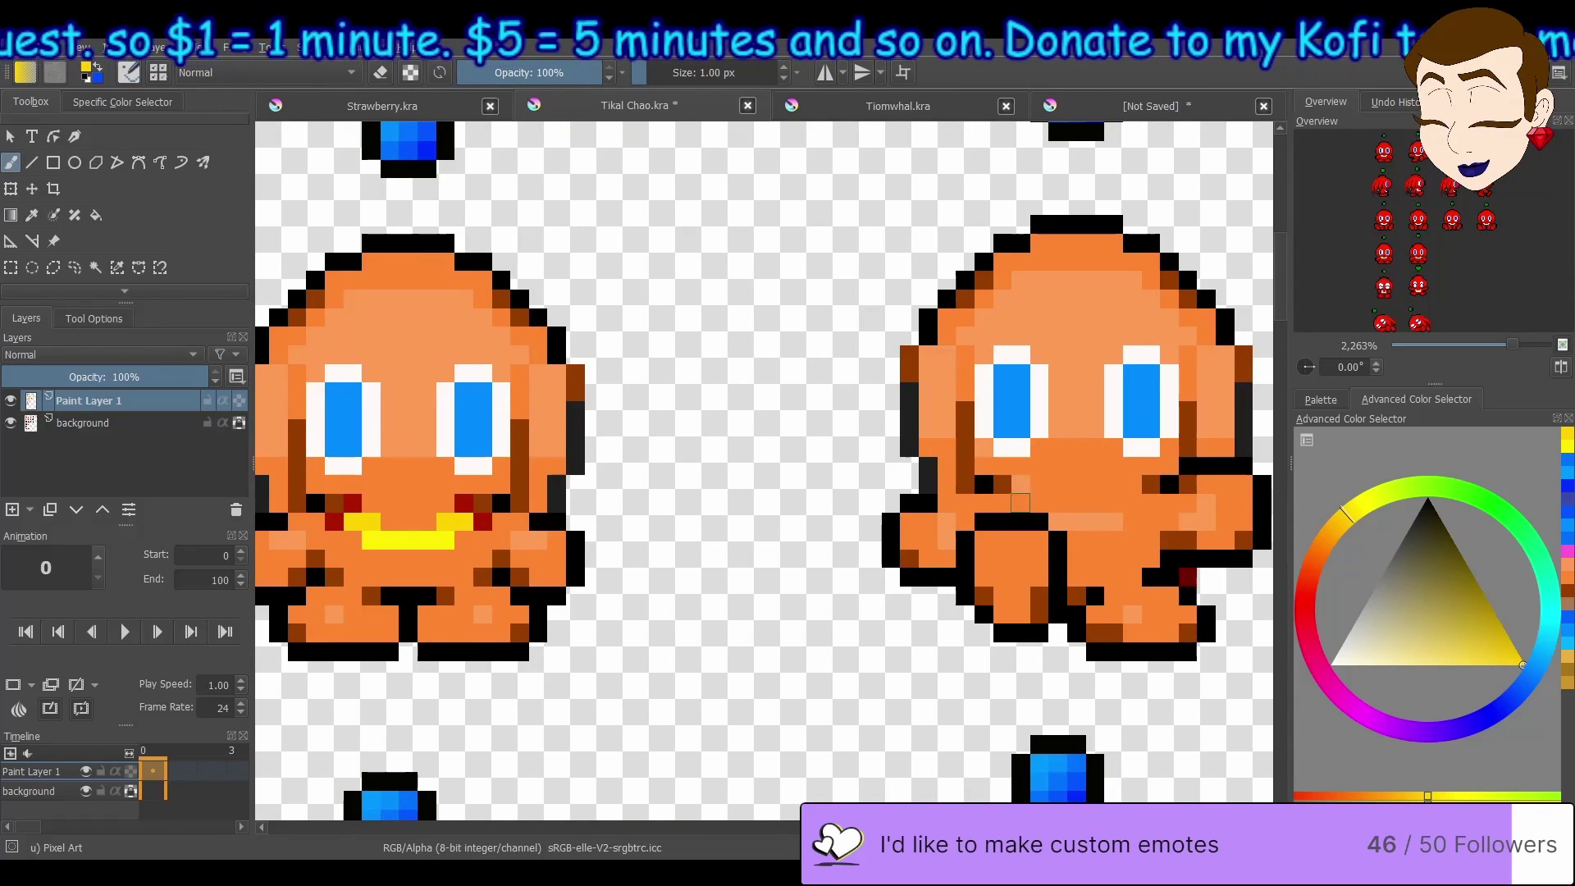
pyautogui.click(1039, 502)
pyautogui.click(1152, 502)
pyautogui.click(1132, 502)
pyautogui.click(1567, 450)
pyautogui.moveTo(1131, 521)
pyautogui.mouseDown()
pyautogui.moveTo(1095, 539)
pyautogui.moveTo(1095, 521)
pyautogui.moveTo(1058, 522)
pyautogui.mouseUp()
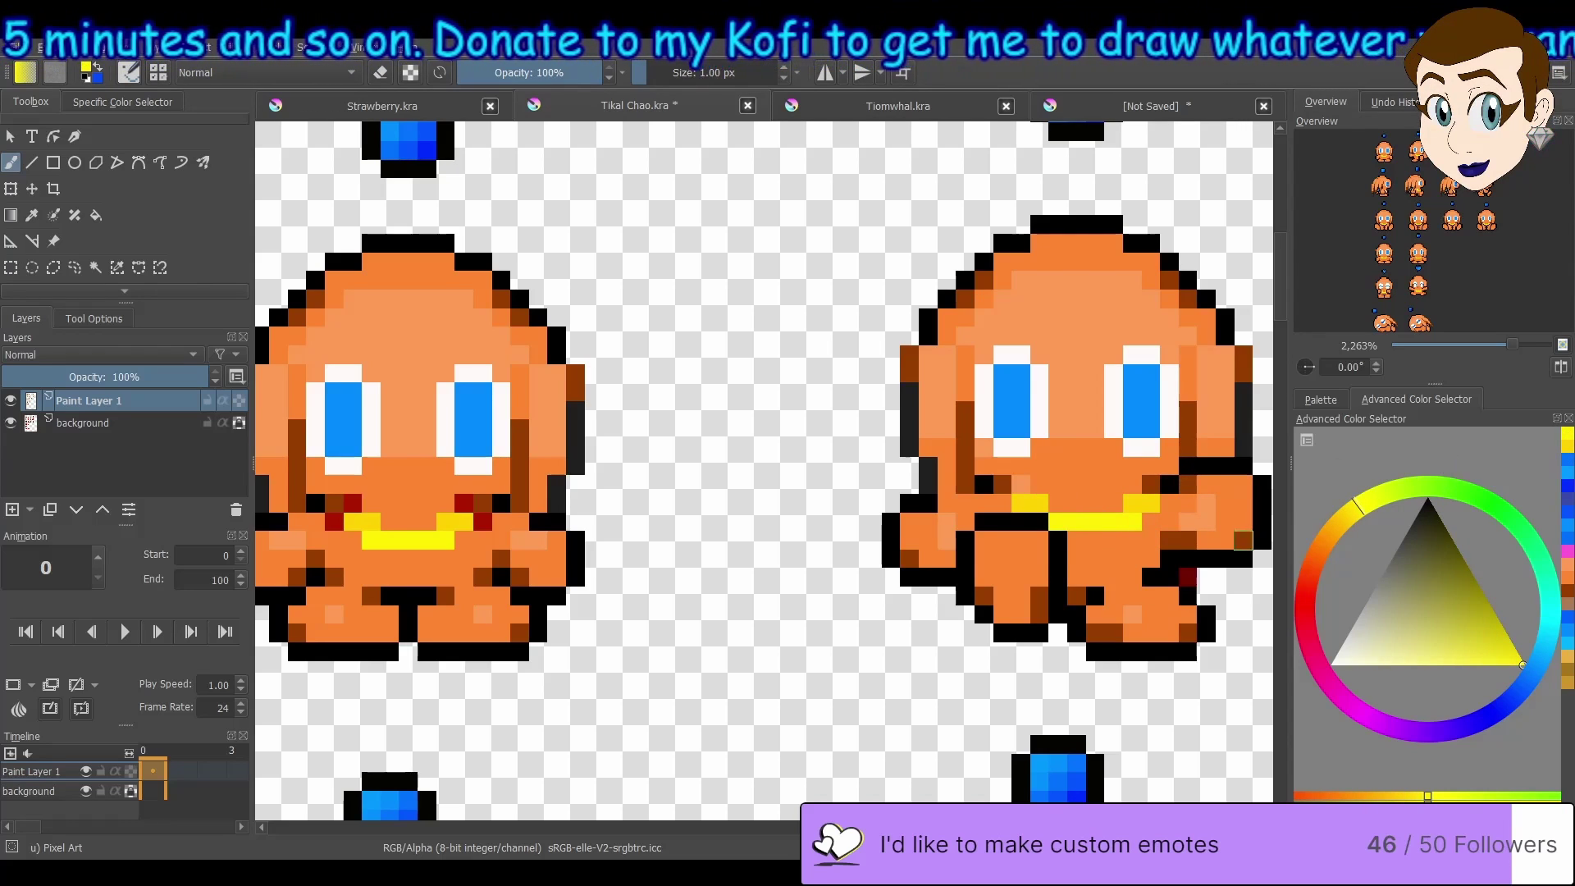
# - Try repainting the dark-red pixels beside the neighbouring front-view sprite's necklace with sampled dark brown
pyautogui.moveTo(558, 827); pyautogui.dragTo(497, 829)
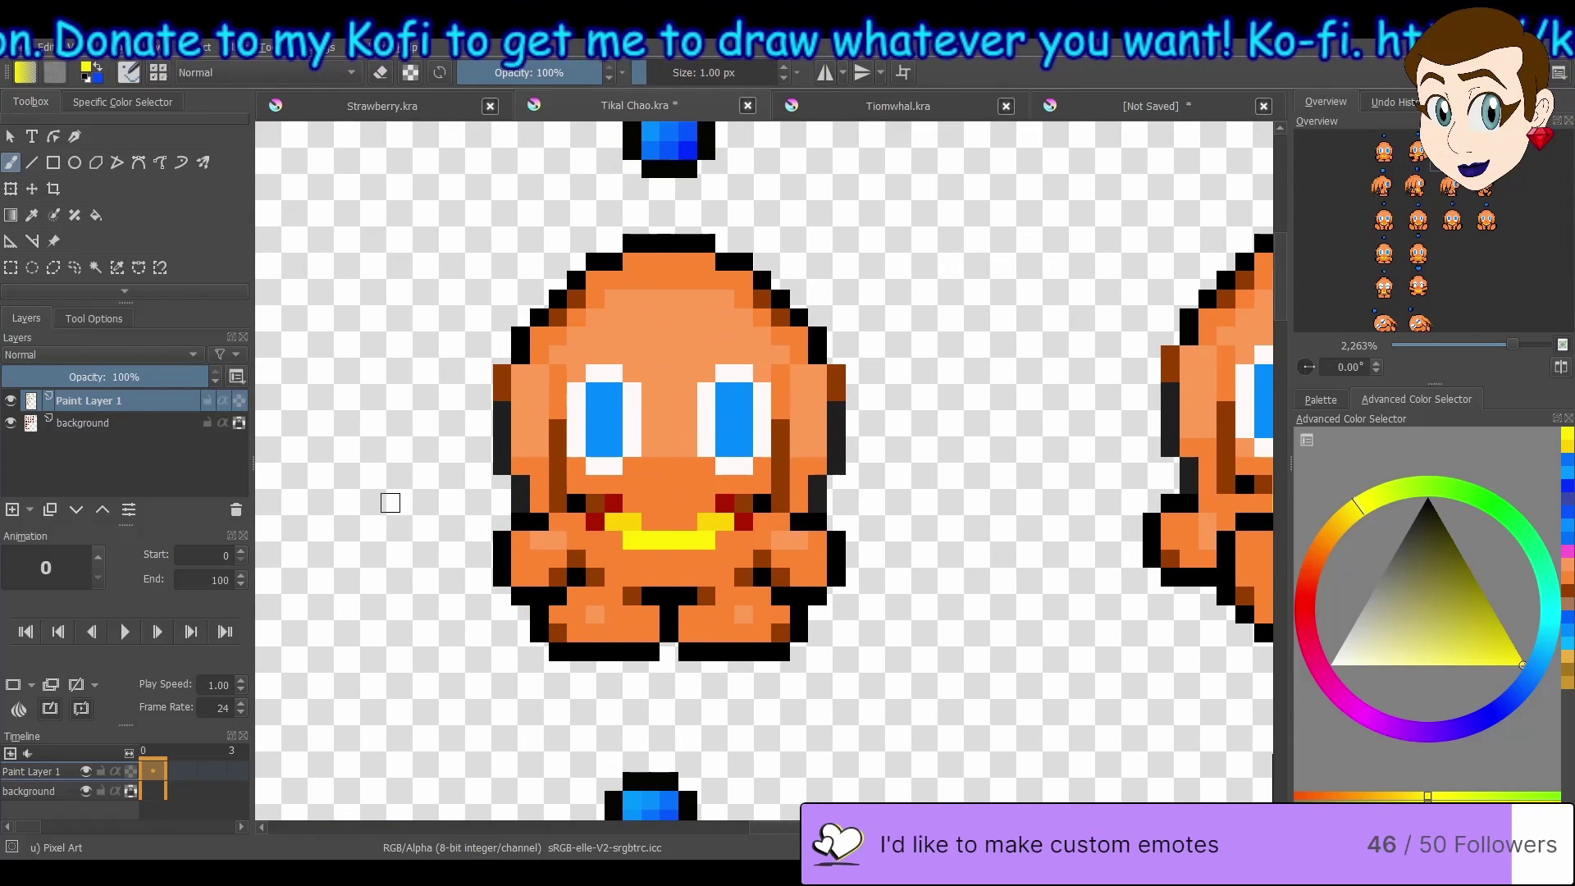
pyautogui.click(36, 218)
pyautogui.click(614, 502)
pyautogui.click(599, 503)
pyautogui.click(100, 271)
pyautogui.click(10, 162)
pyautogui.click(613, 502)
pyautogui.click(595, 521)
pyautogui.click(743, 521)
# - Sample the orange from the front-view sprite's face and paint it over the dark pixels around the necklace ends
pyautogui.moveTo(872, 827)
pyautogui.mouseDown()
pyautogui.moveTo(936, 827)
pyautogui.moveTo(749, 826)
pyautogui.moveTo(860, 826)
pyautogui.mouseUp()
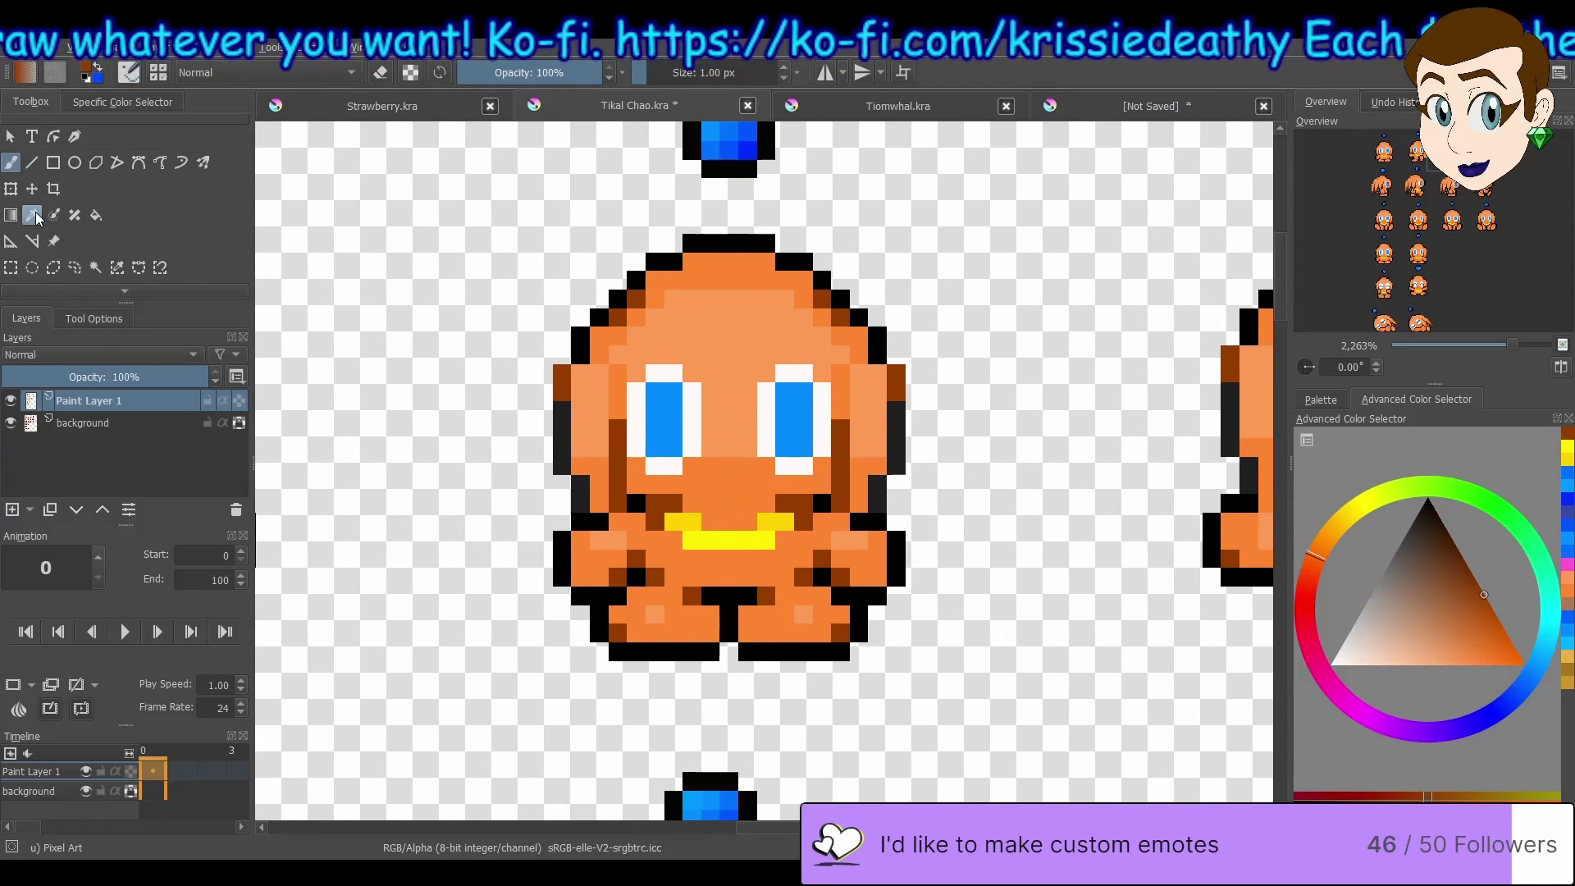
pyautogui.click(32, 215)
pyautogui.click(728, 469)
pyautogui.click(23, 165)
pyautogui.click(11, 161)
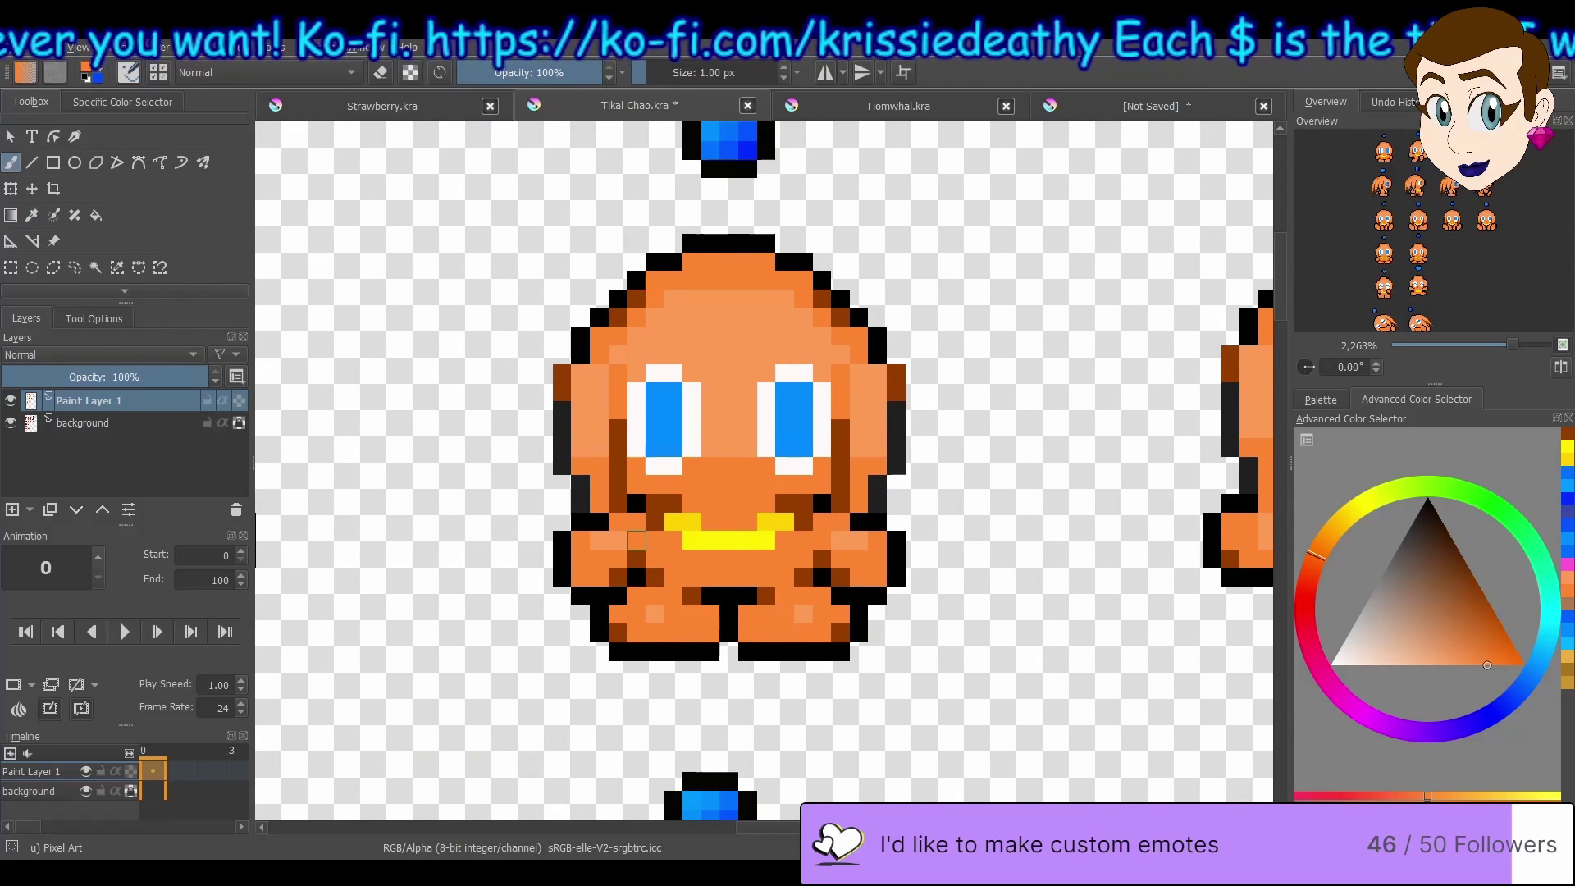
pyautogui.click(674, 502)
pyautogui.click(784, 502)
pyautogui.click(802, 522)
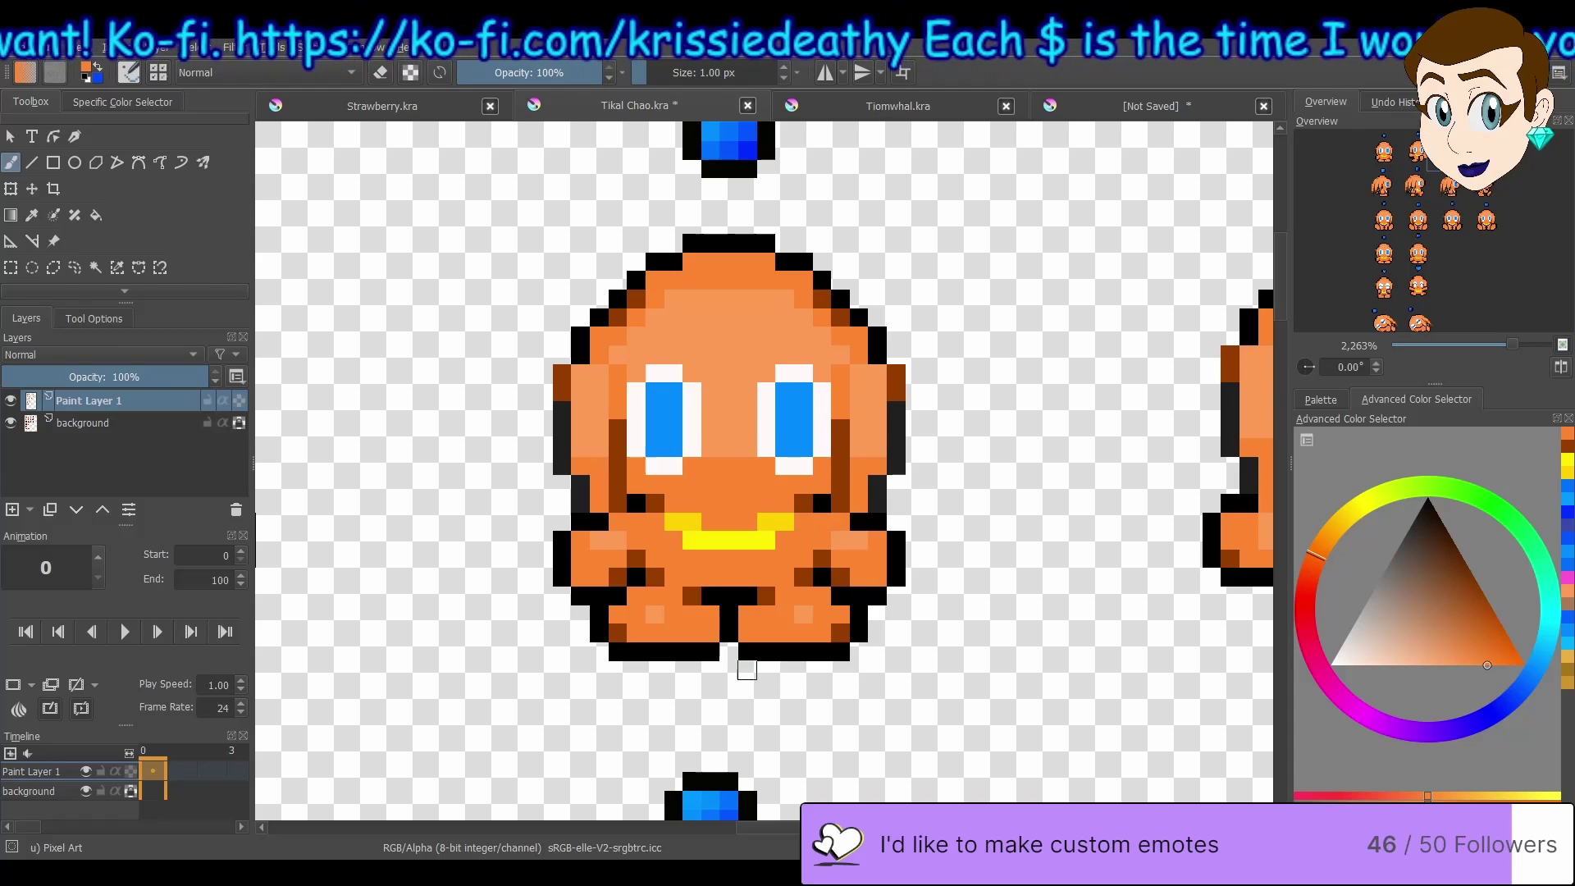
# - Paint the remaining grey necklace pixel on the first side-view sprite golden yellow
pyautogui.moveTo(766, 828); pyautogui.dragTo(488, 792)
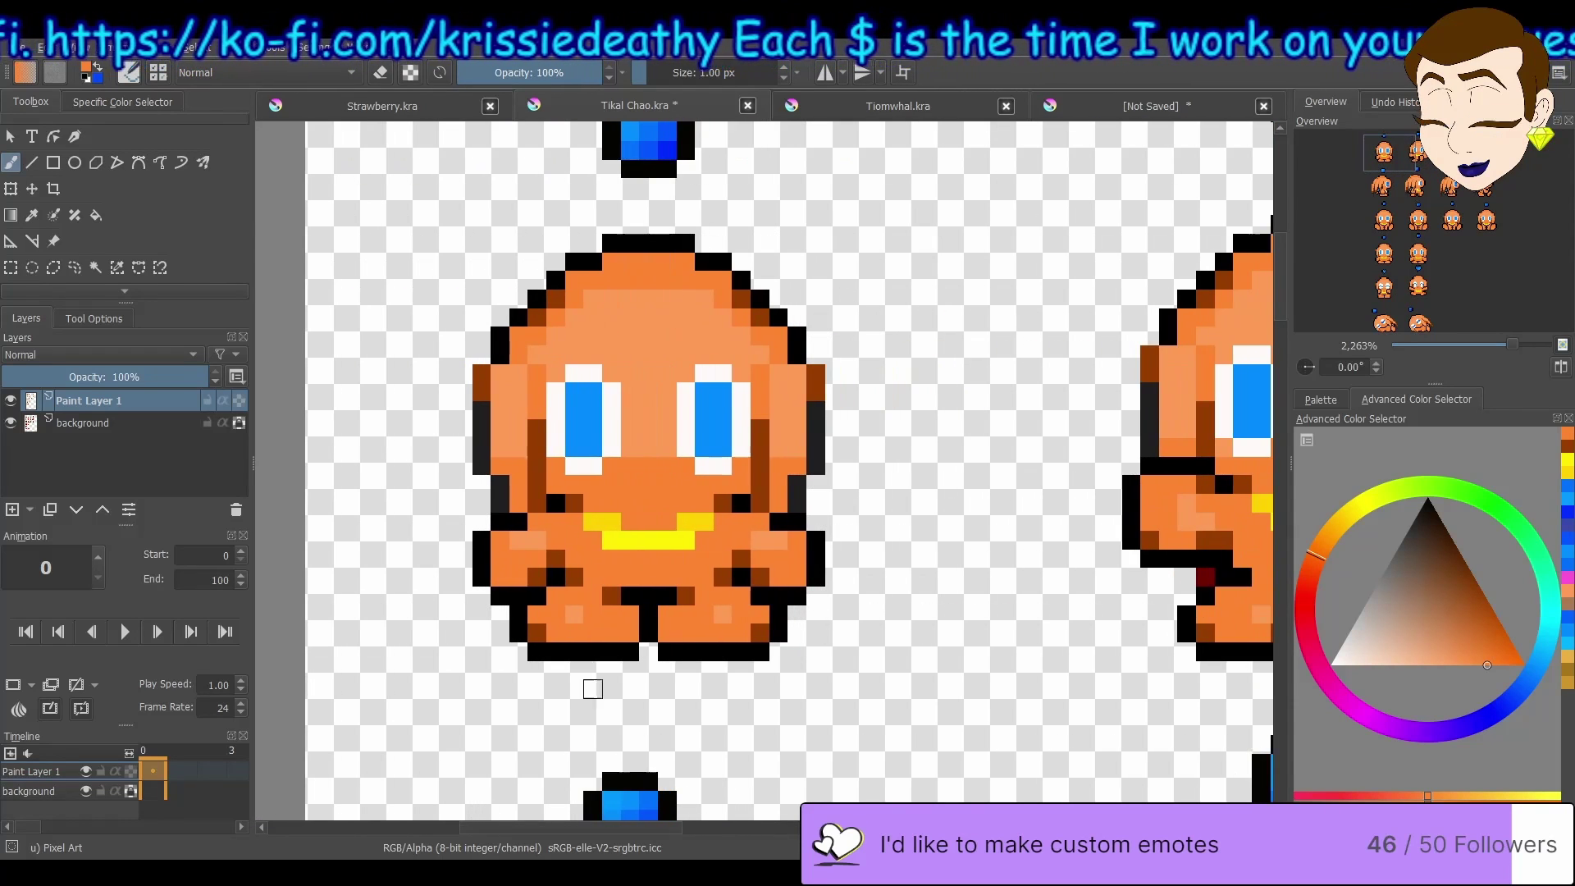
pyautogui.moveTo(1390, 155); pyautogui.dragTo(1389, 190)
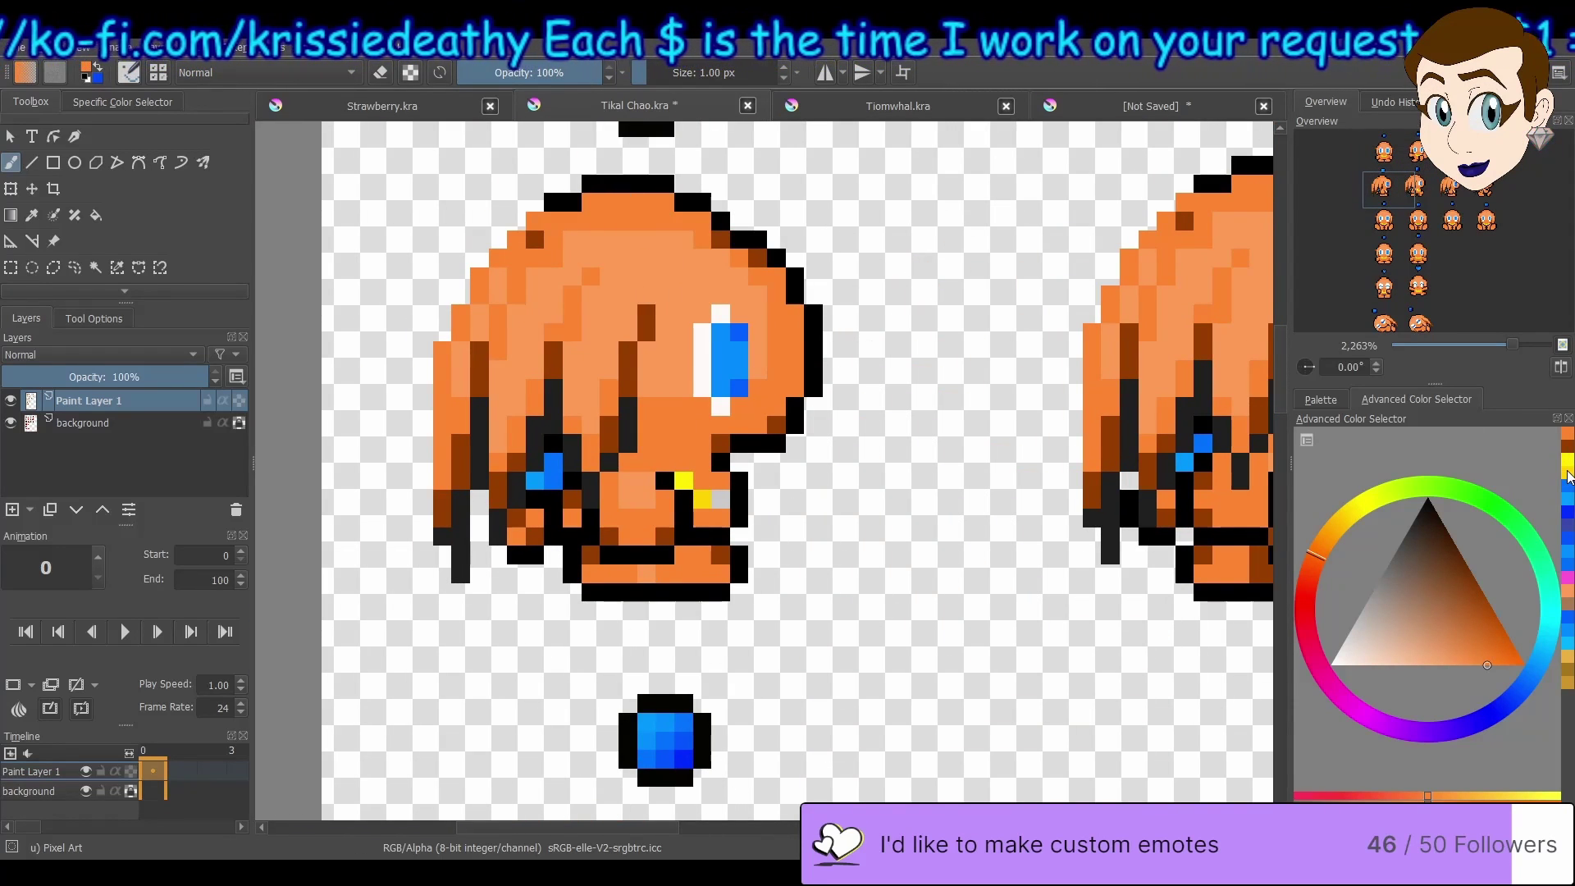
pyautogui.click(1567, 465)
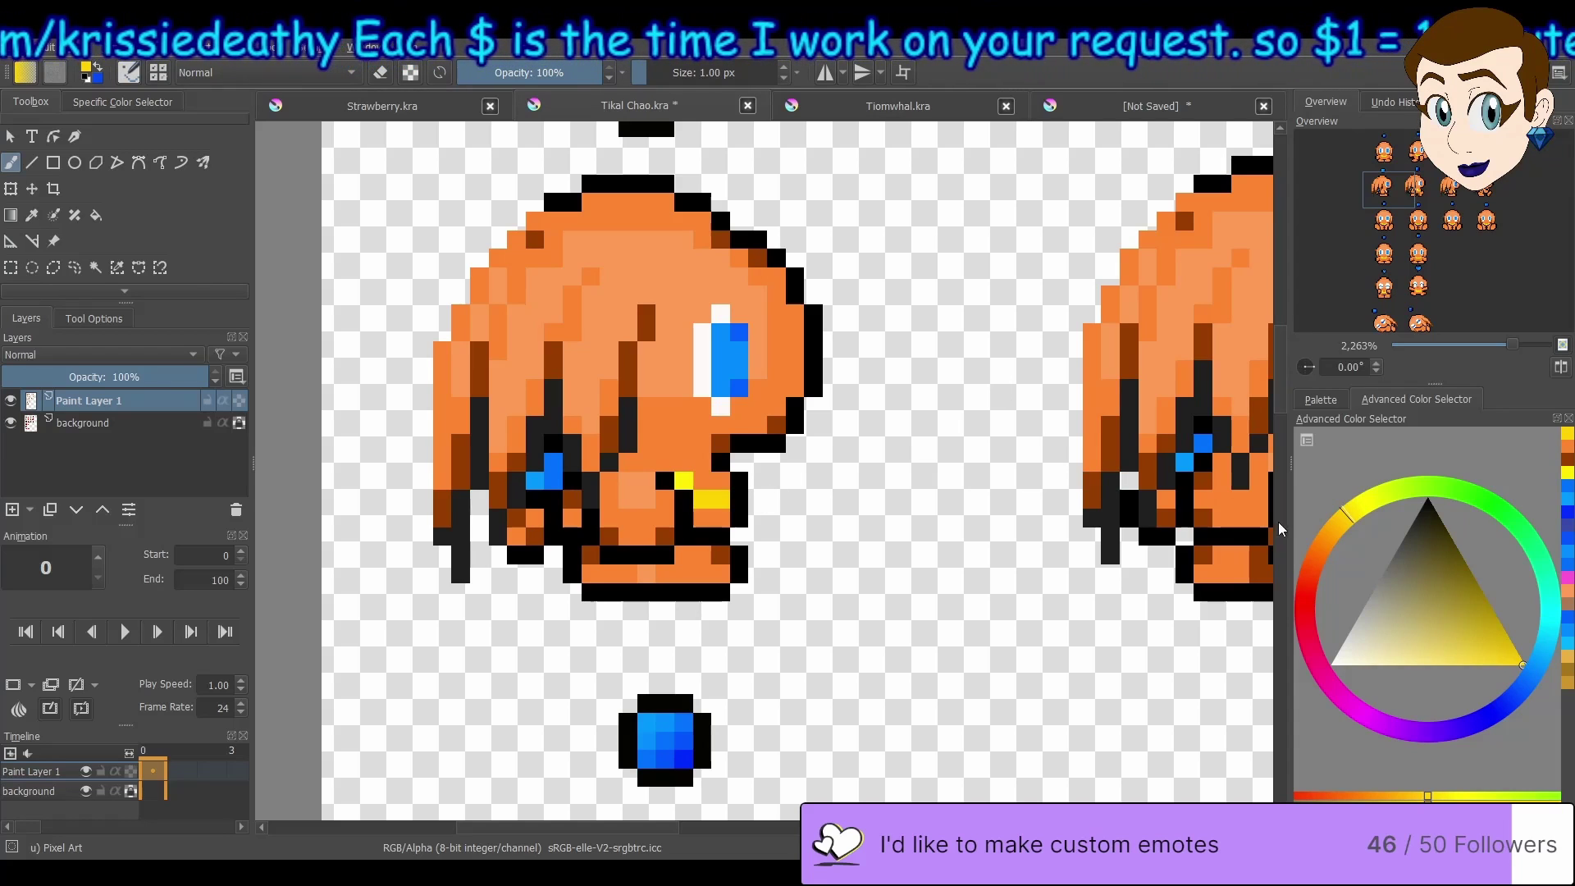
pyautogui.click(719, 498)
pyautogui.moveTo(669, 833); pyautogui.dragTo(499, 764)
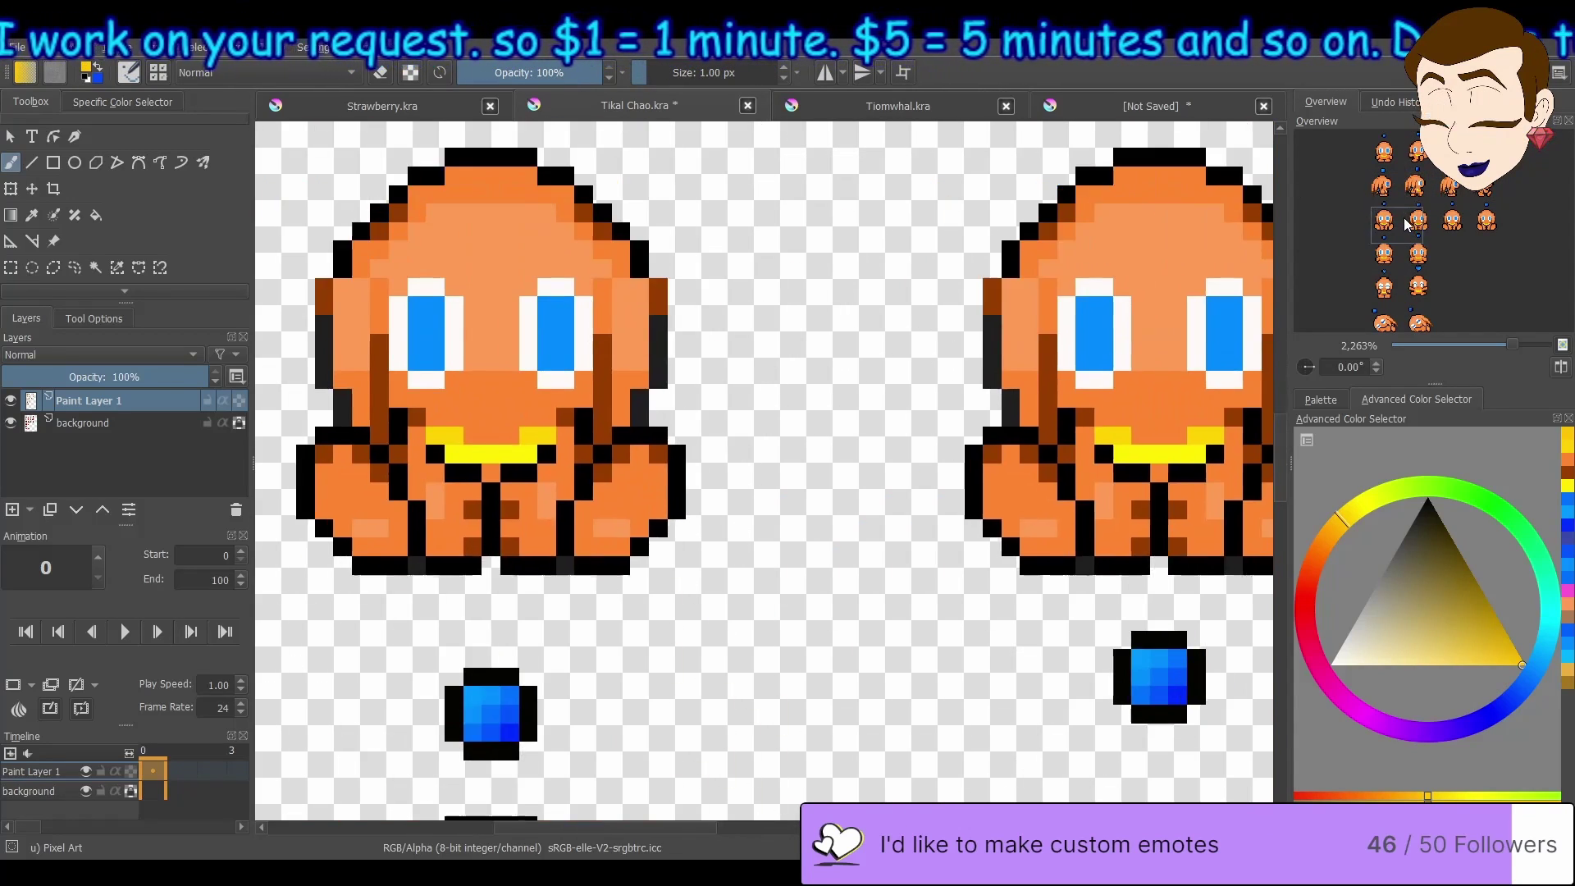